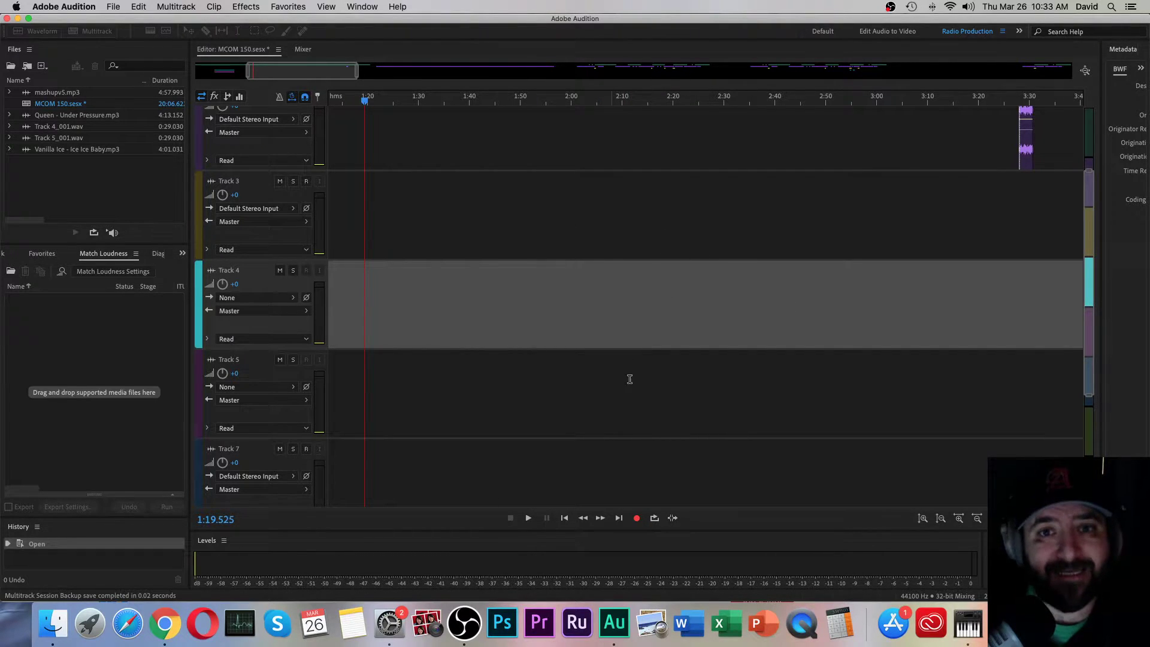
Step: Place the playhead at 1:30.466 in Track 4's lane
left_click(421, 303)
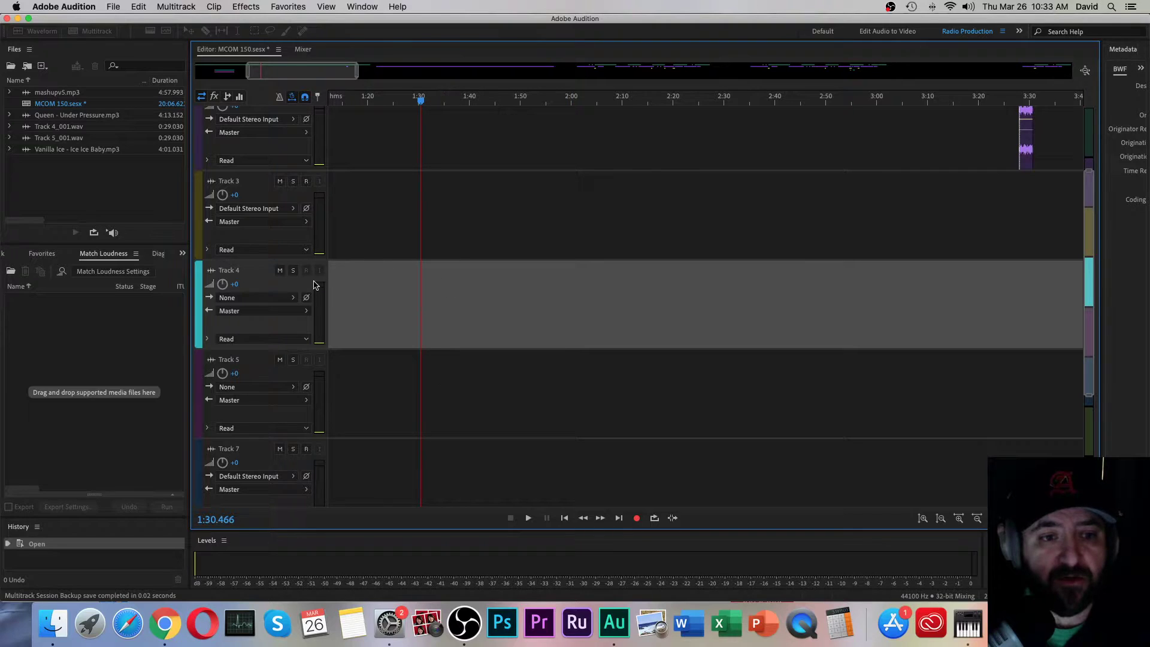
Step: Open Preferences > Audio Hardware from Track 4's Input menu
left_click(295, 301)
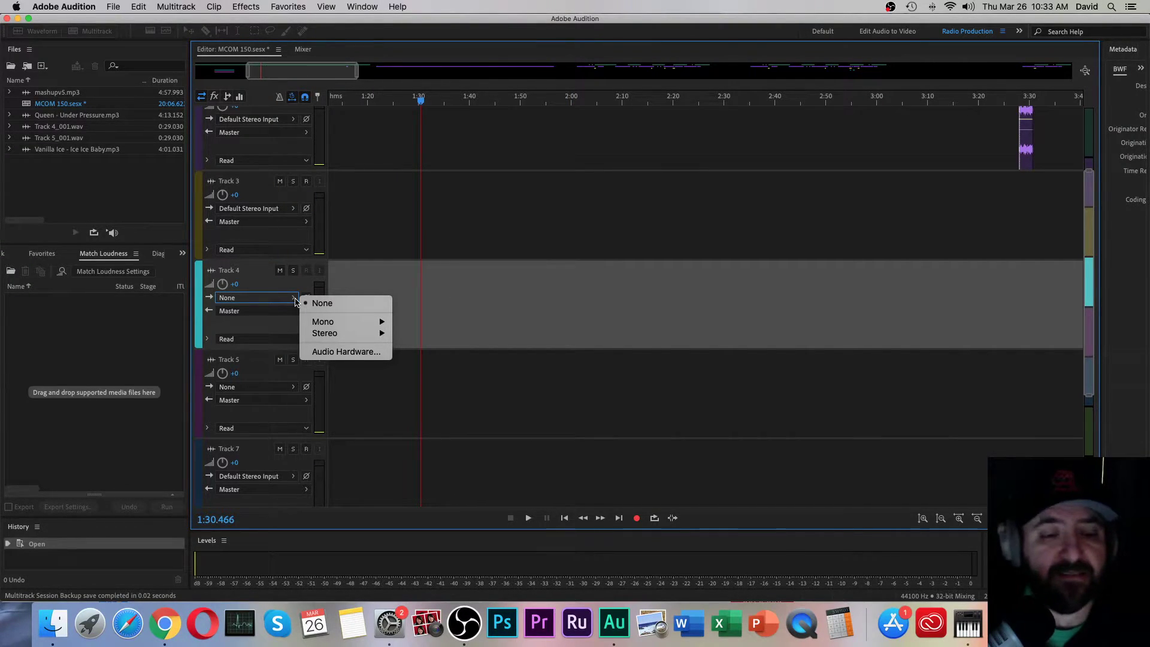
left_click(346, 351)
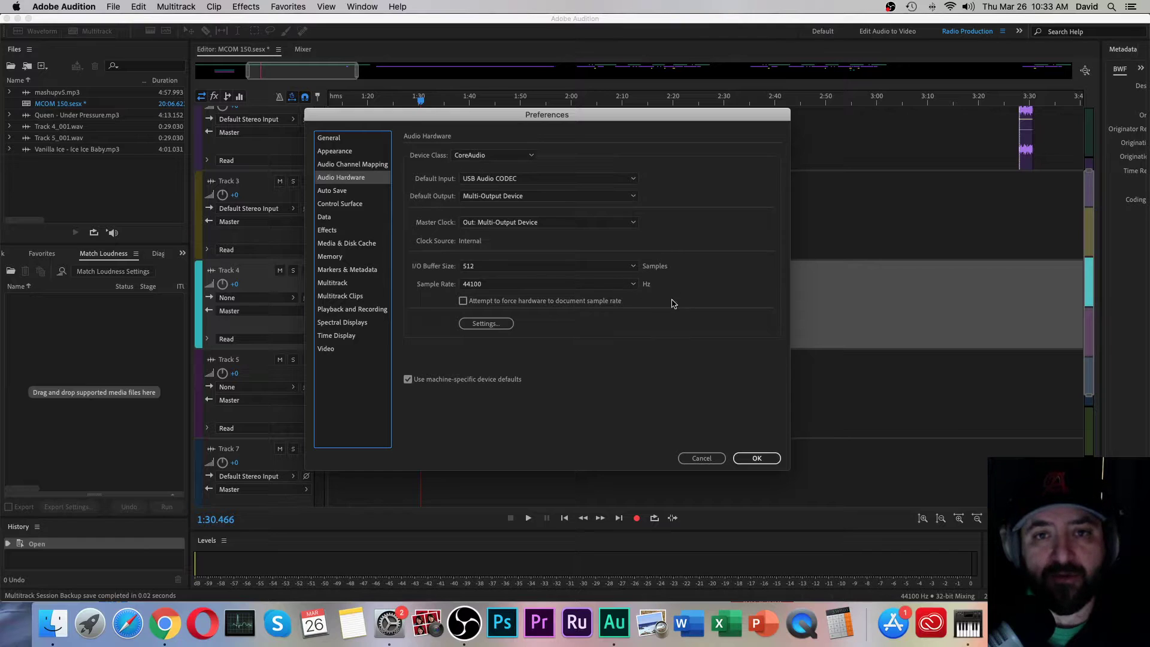
Step: Open Audio MIDI Setup from the Audio Hardware preferences and add a new Aggregate Device
left_click(485, 324)
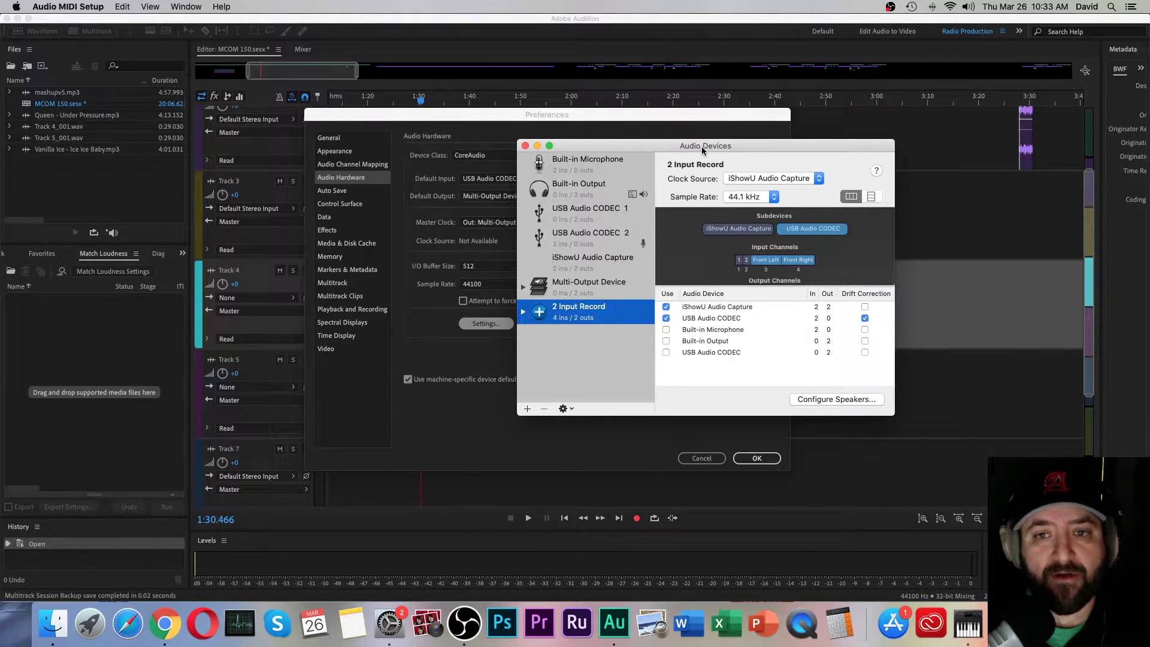
left_click(527, 409)
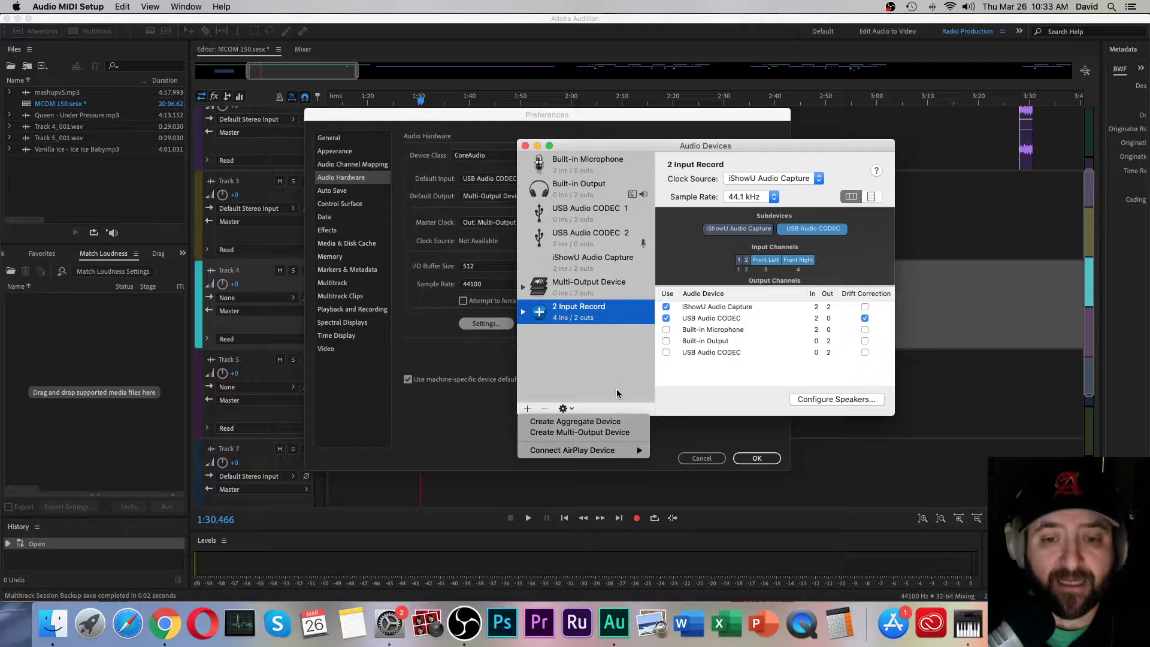
left_click(578, 422)
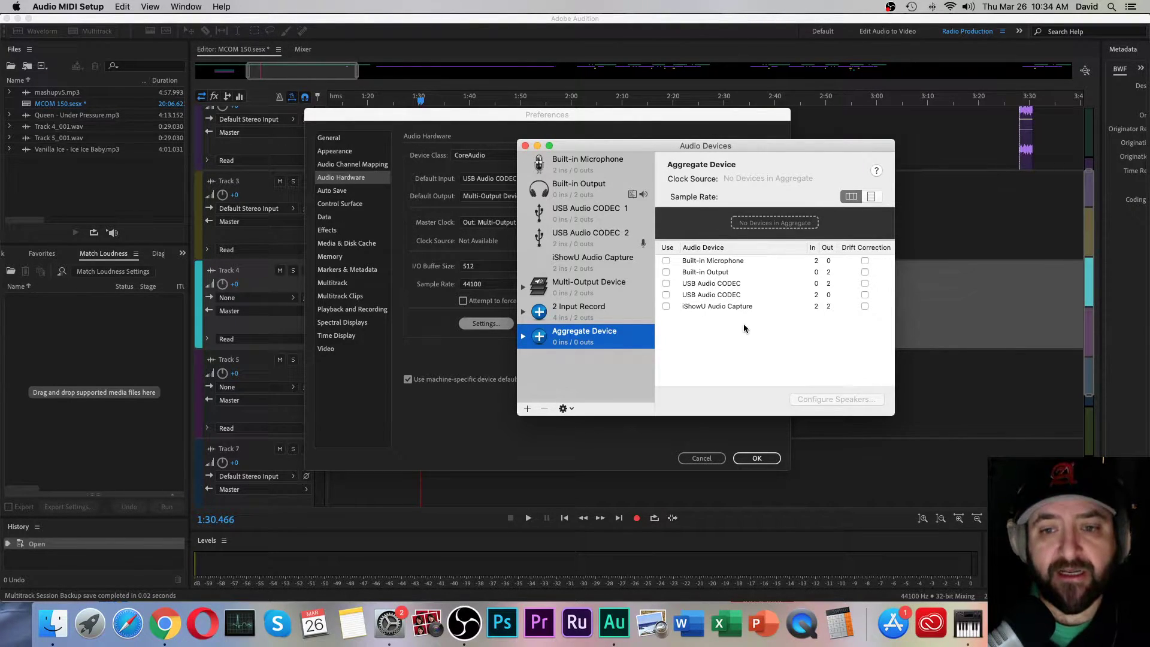
Step: Combine iShowU Audio Capture and USB Audio CODEC into 'Multi Record Test Channel', then close Audio Devices
left_click(665, 306)
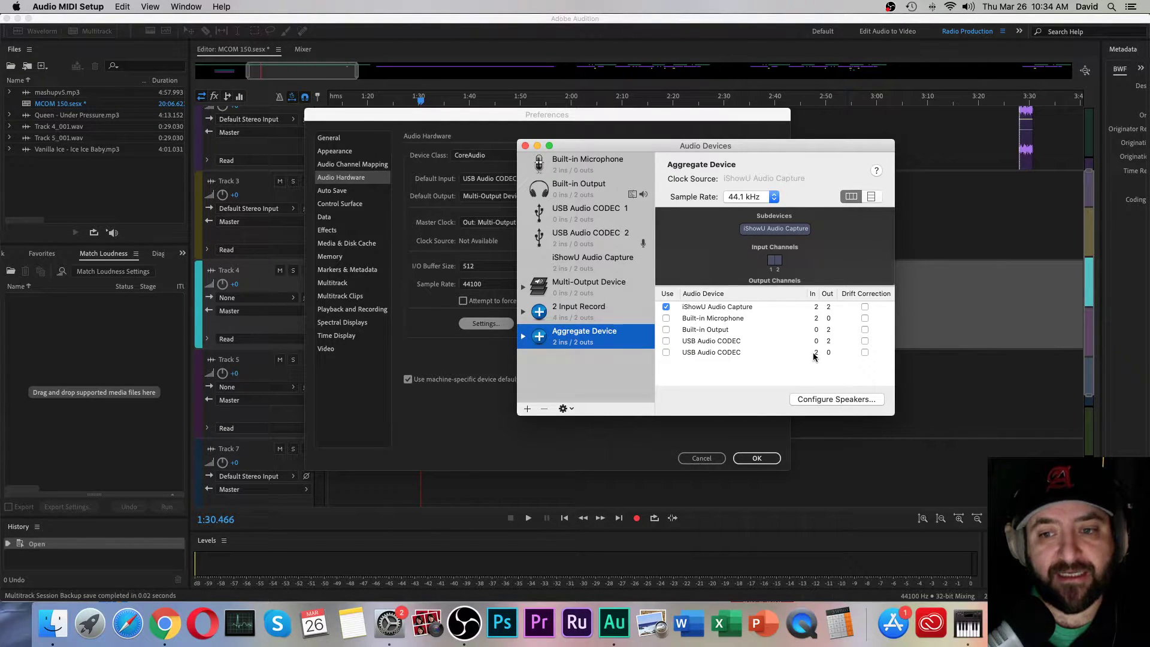
left_click(666, 353)
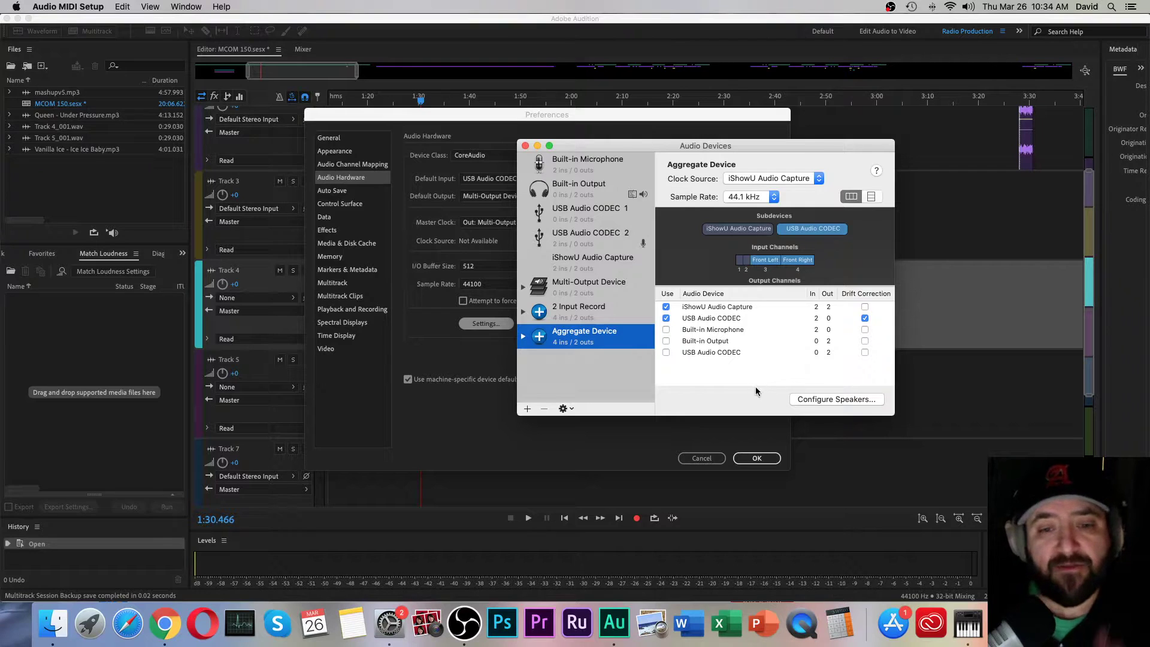
double_click(563, 333)
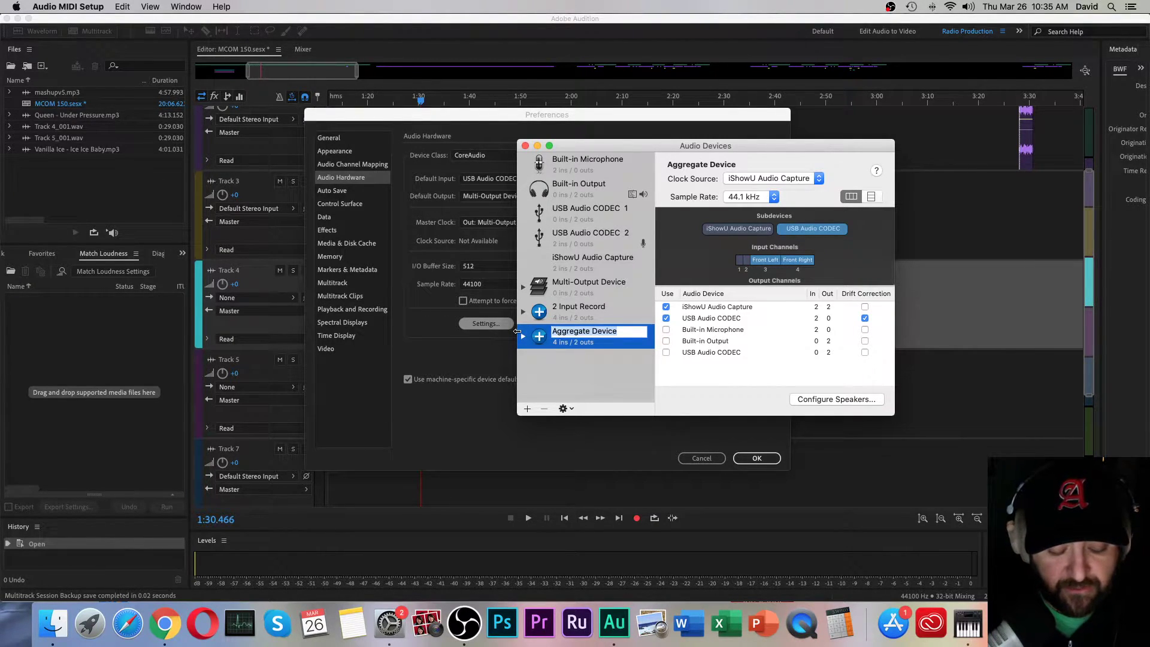
type("Multi R")
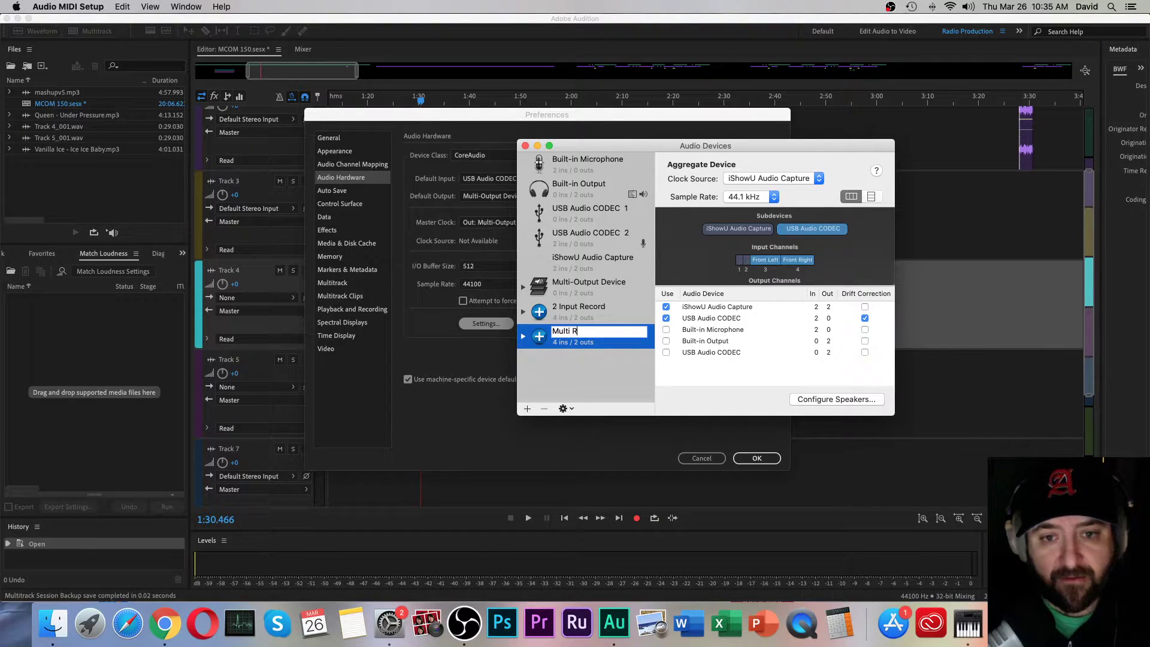
type("ecord Test ")
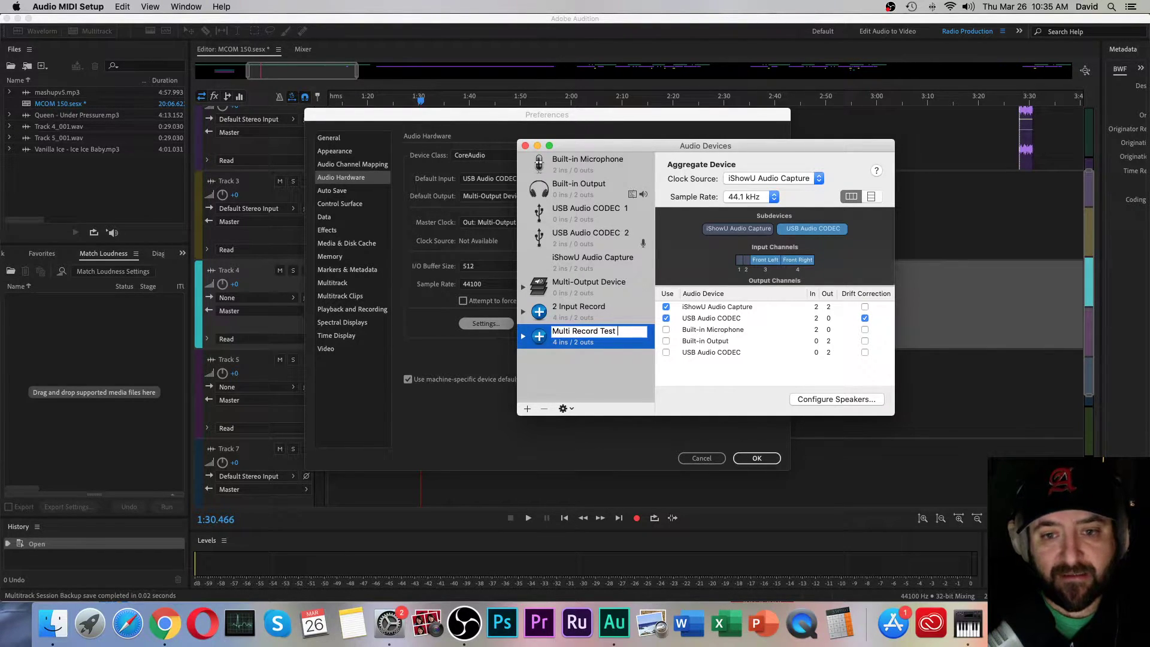
type("Channel")
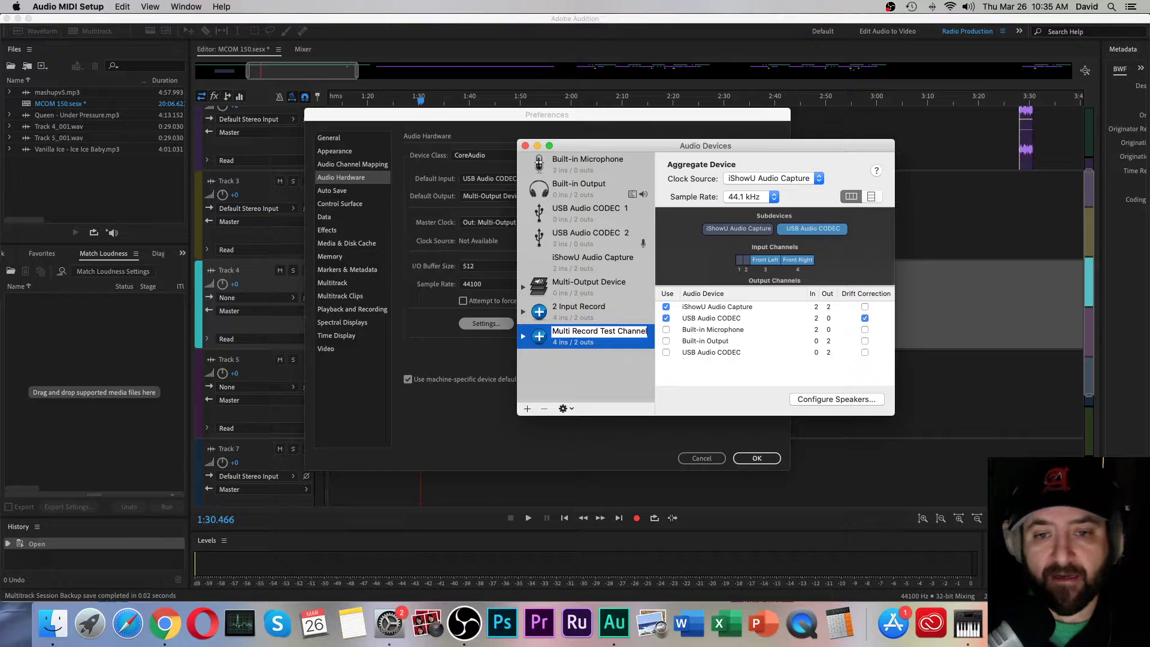
key("Return")
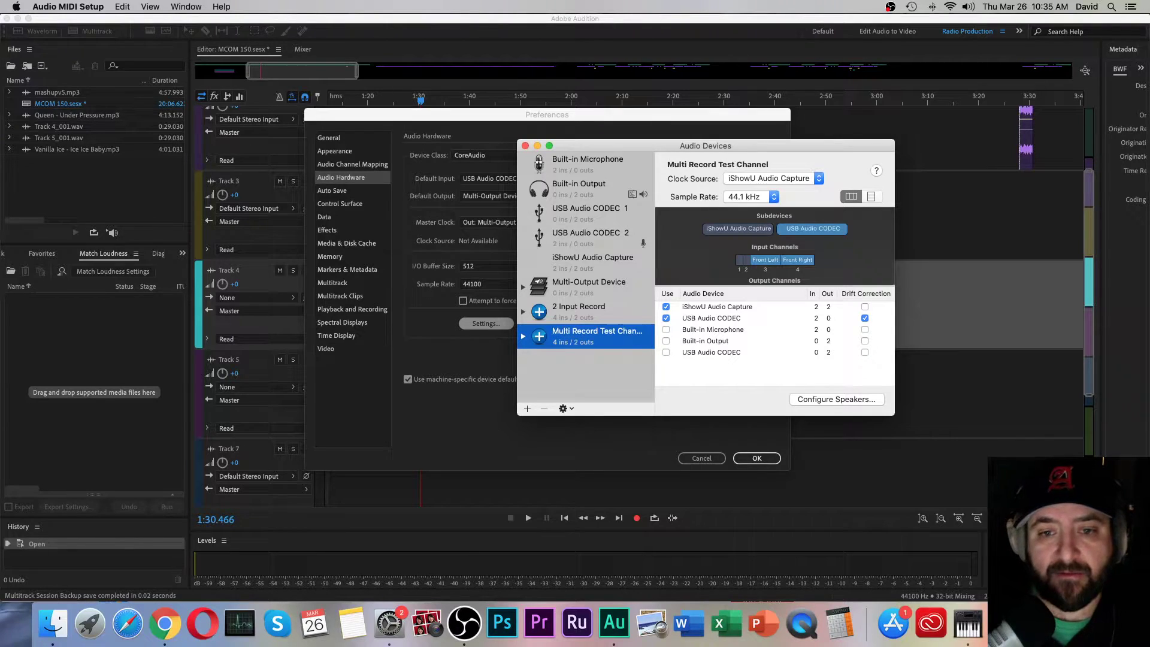
left_click(525, 145)
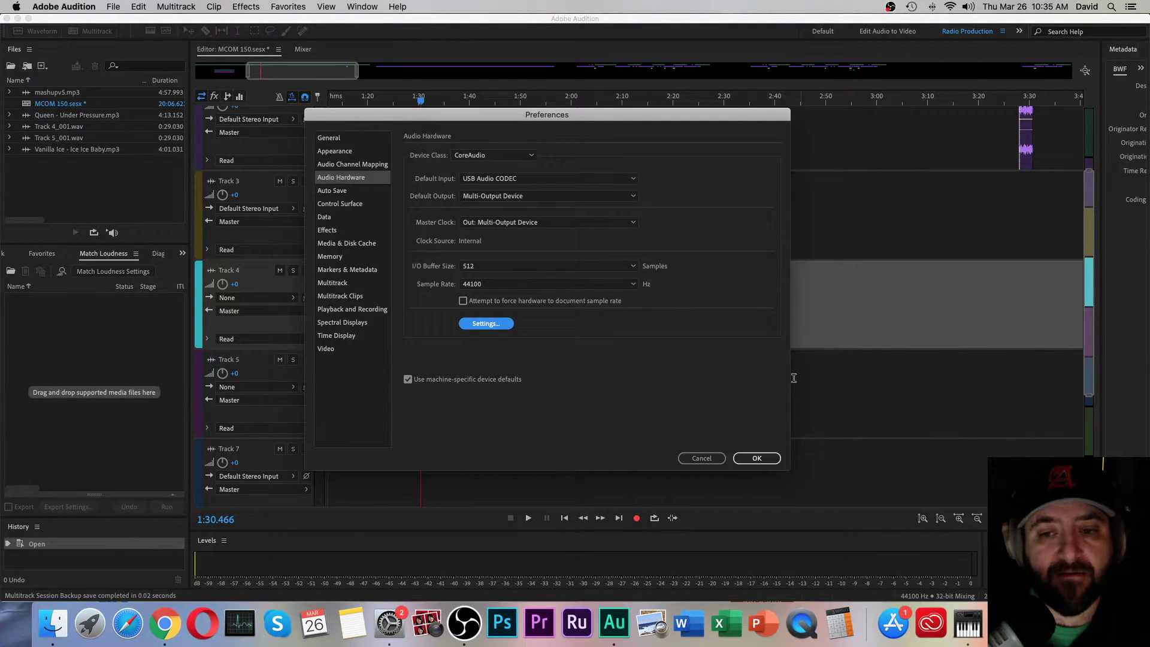
Step: Accept Preferences with OK and quit Audition without saving the session
left_click(757, 458)
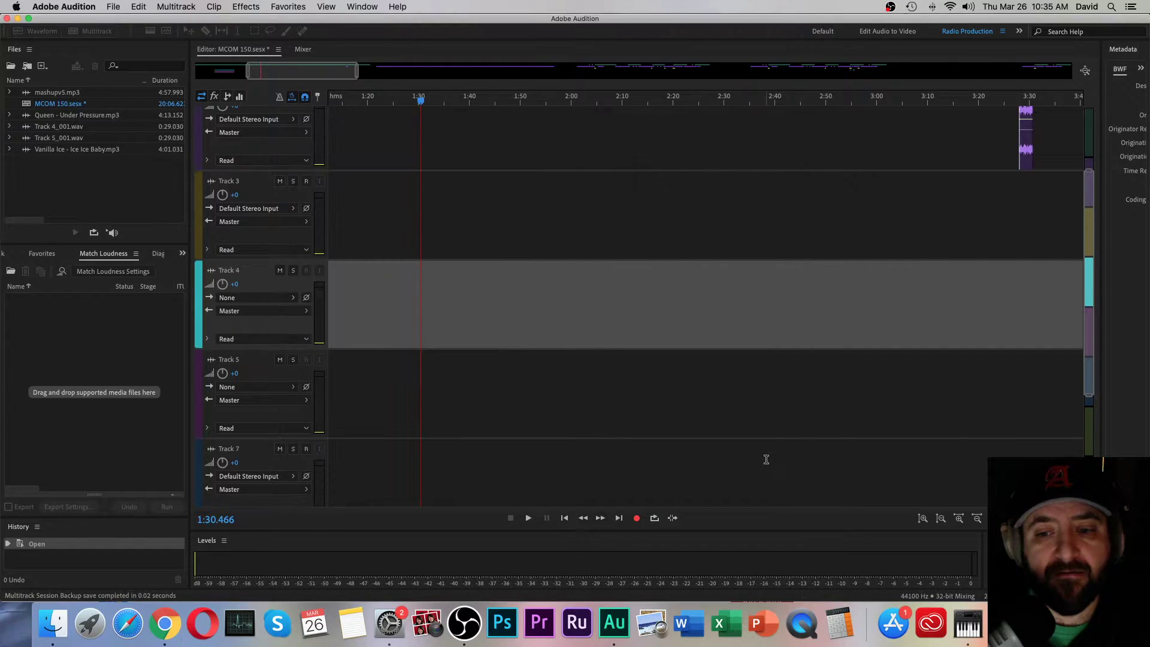
left_click(439, 268)
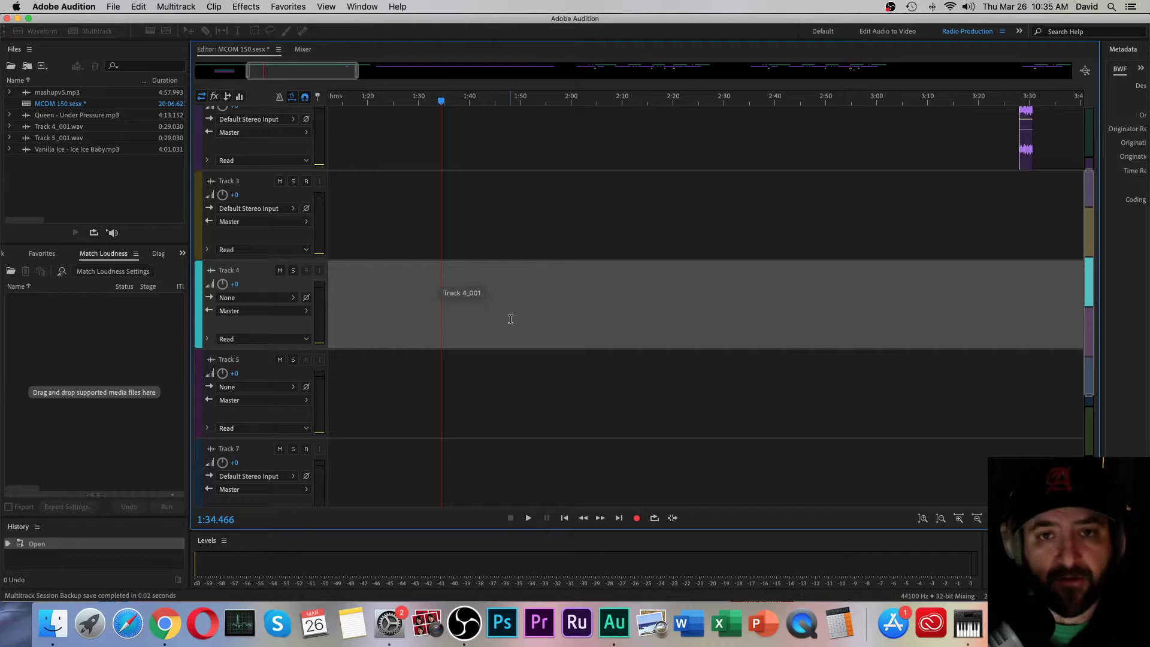
key("super+q")
left_click(629, 330)
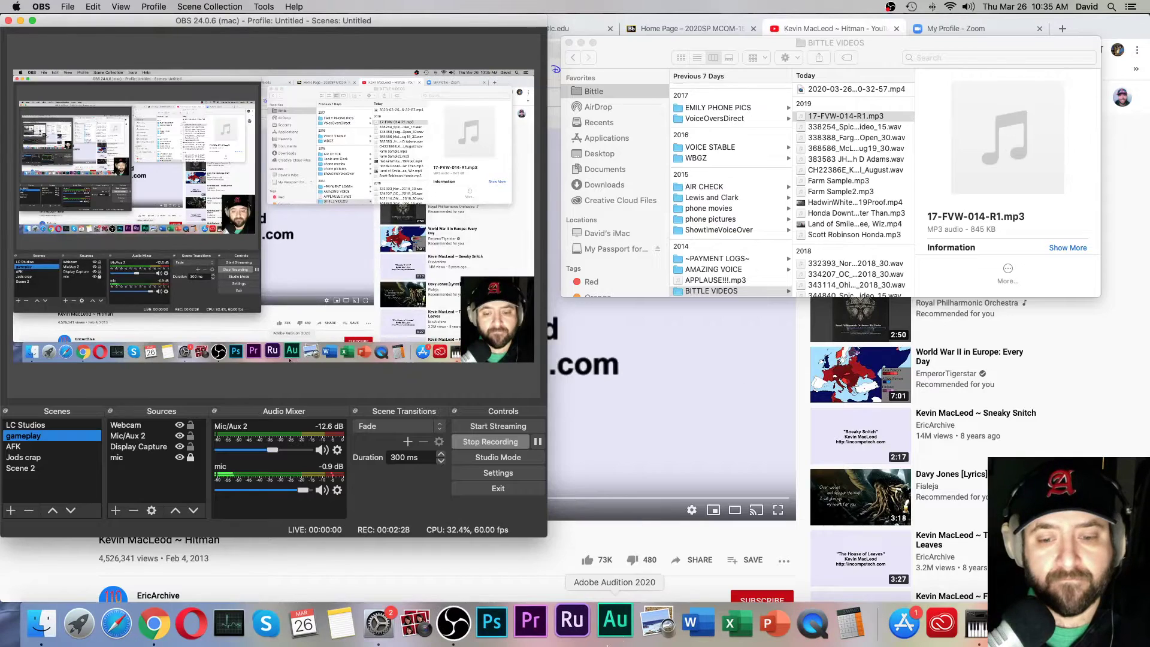
Step: Relaunch Audition from the Dock back into the MCOM 150 session
left_click(604, 444)
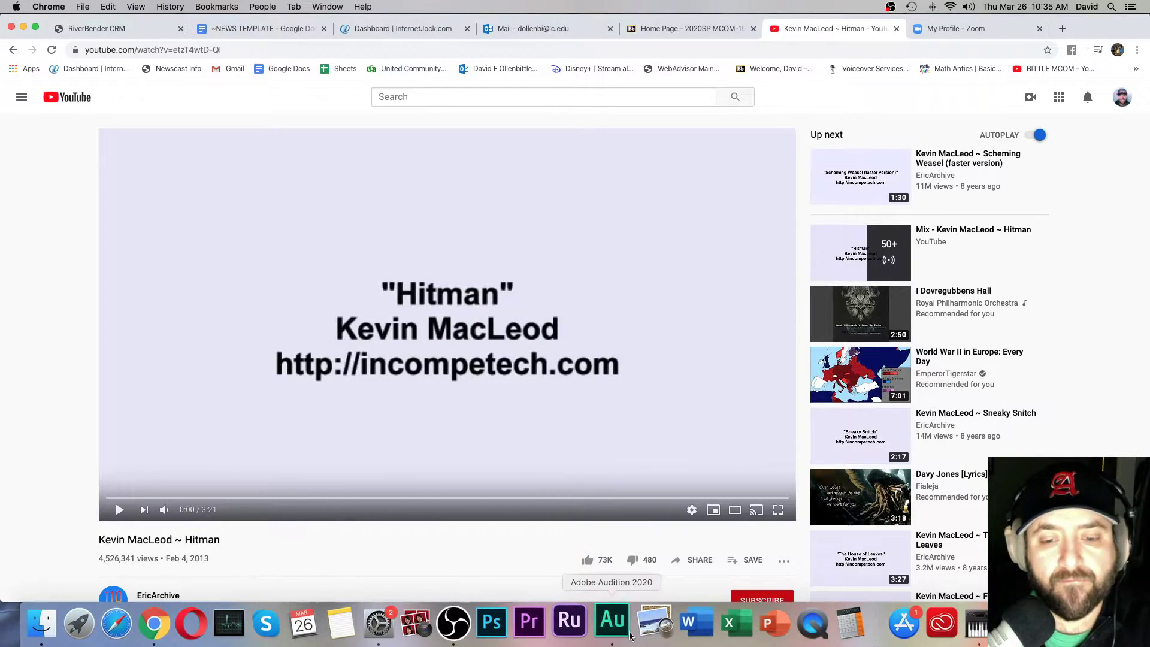
left_click(612, 623)
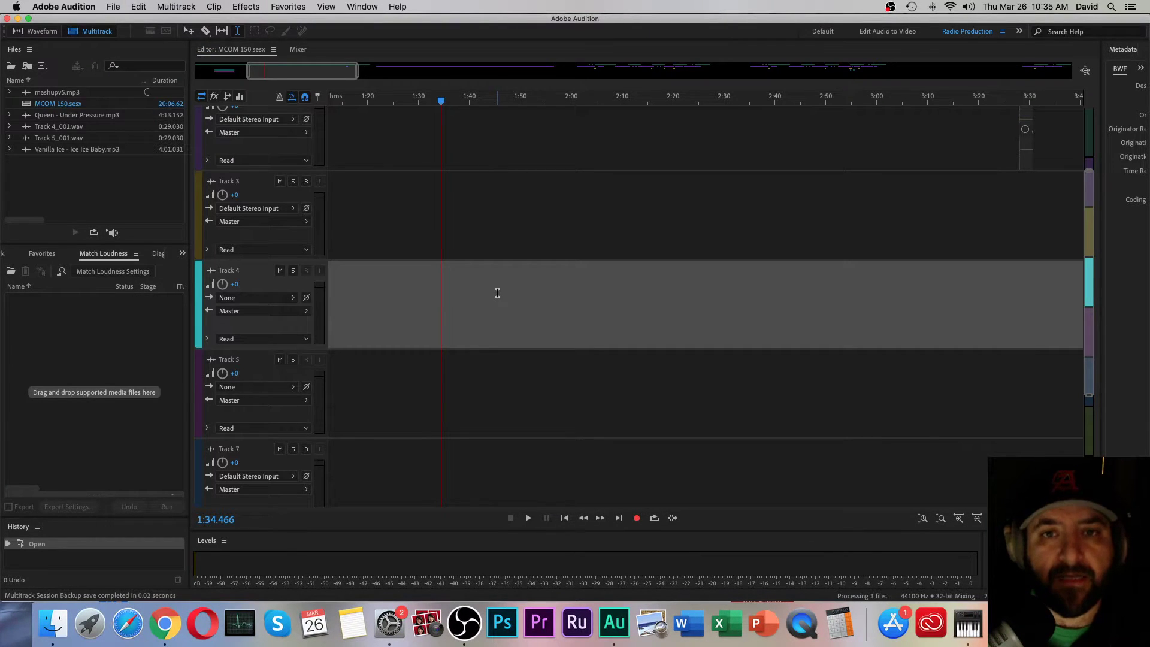
scroll(527, 297, "down", 1)
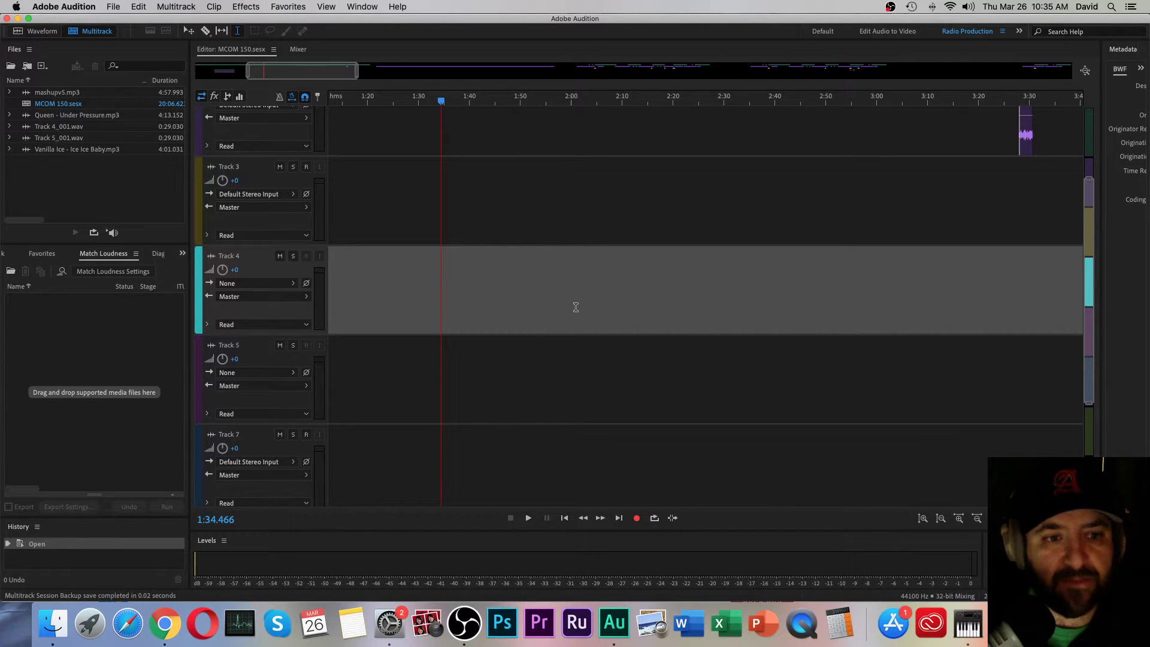
Step: Set Default Input to Multi Record Test Channel in Audio Hardware preferences and confirm
left_click(292, 283)
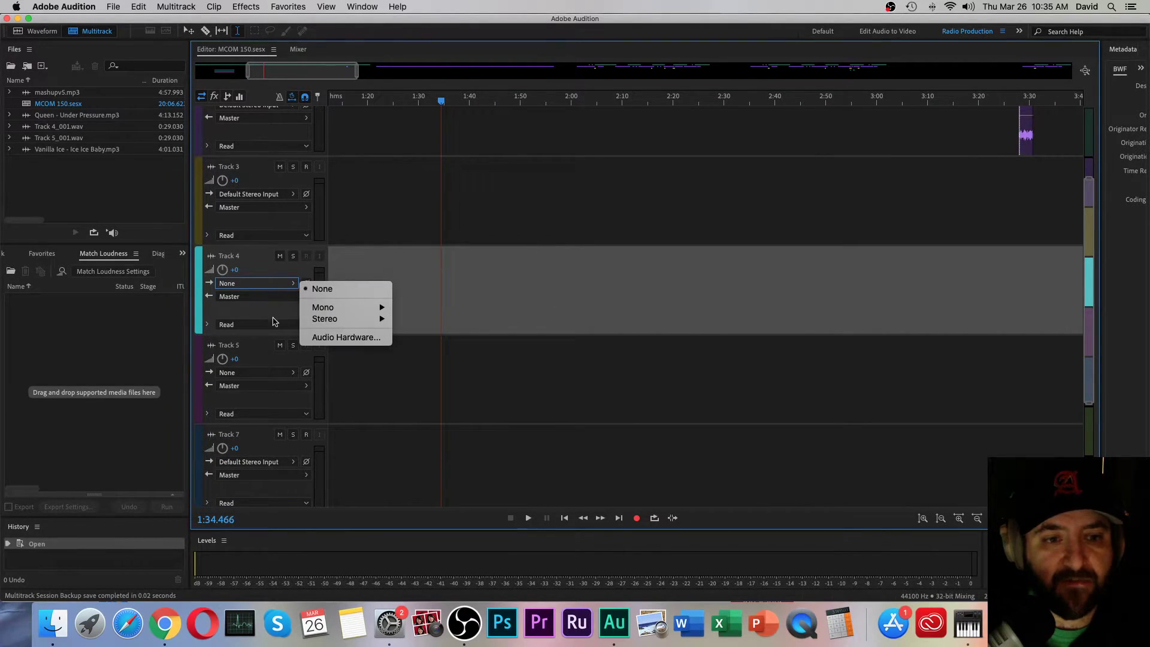
left_click(346, 337)
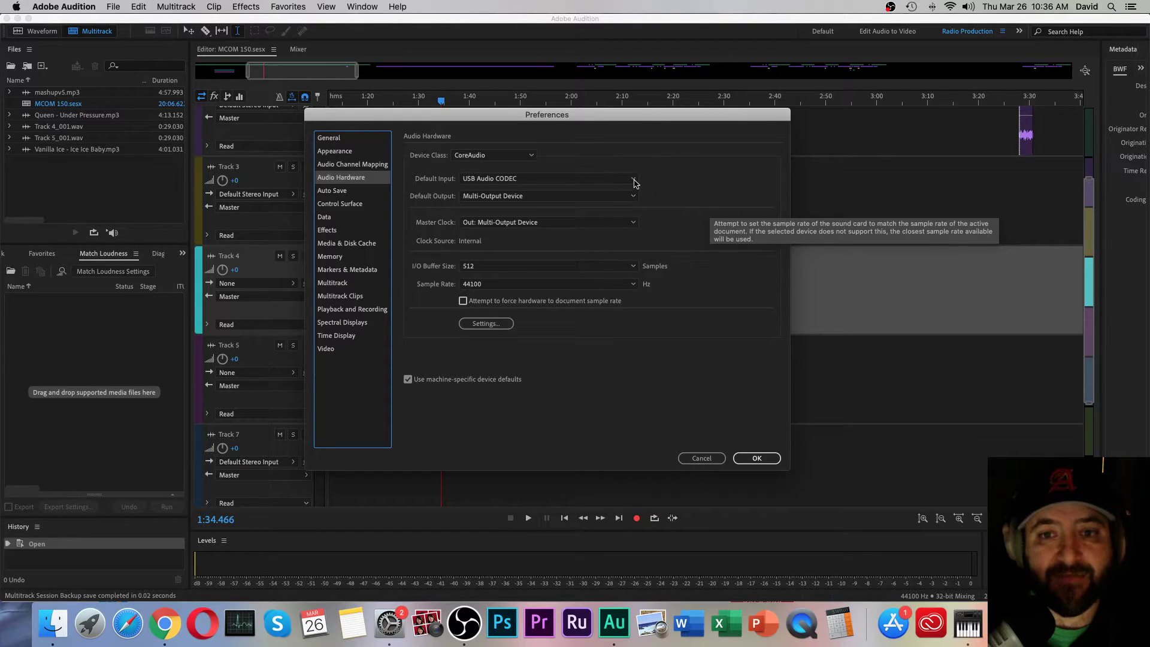
left_click(634, 179)
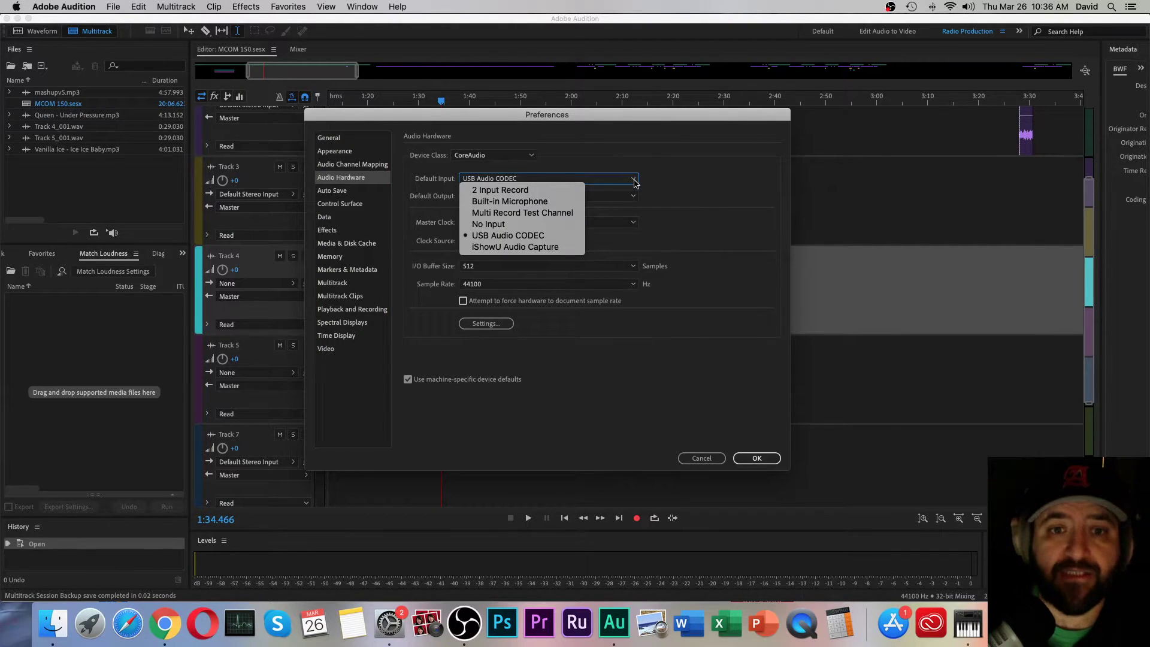
left_click(539, 216)
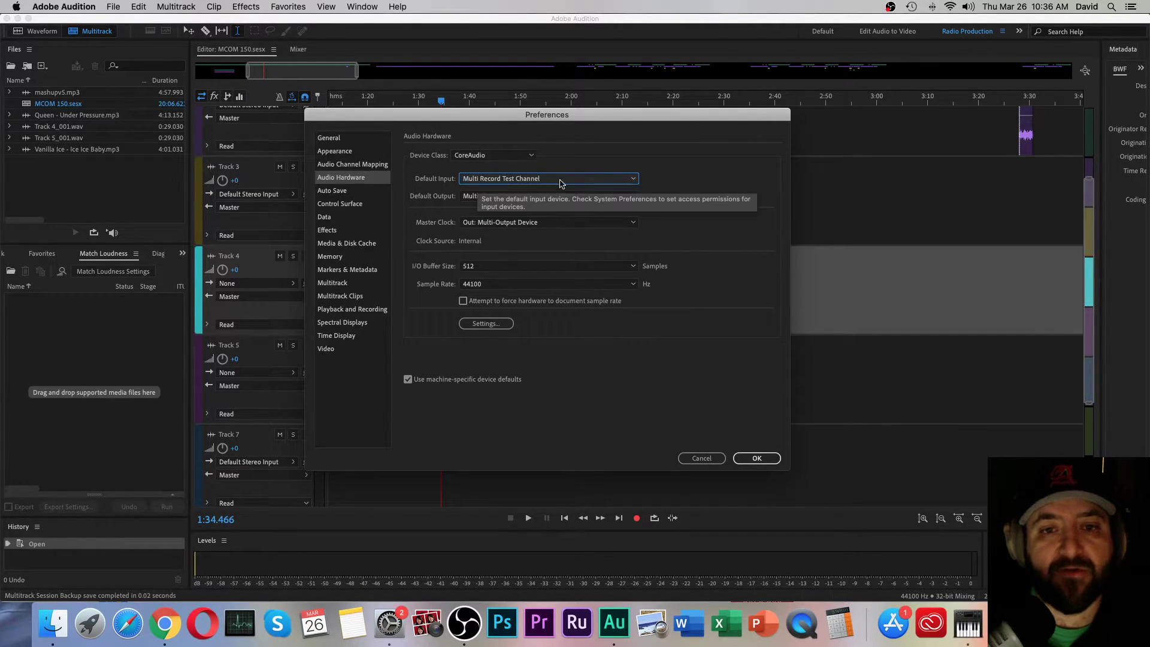
left_click(762, 458)
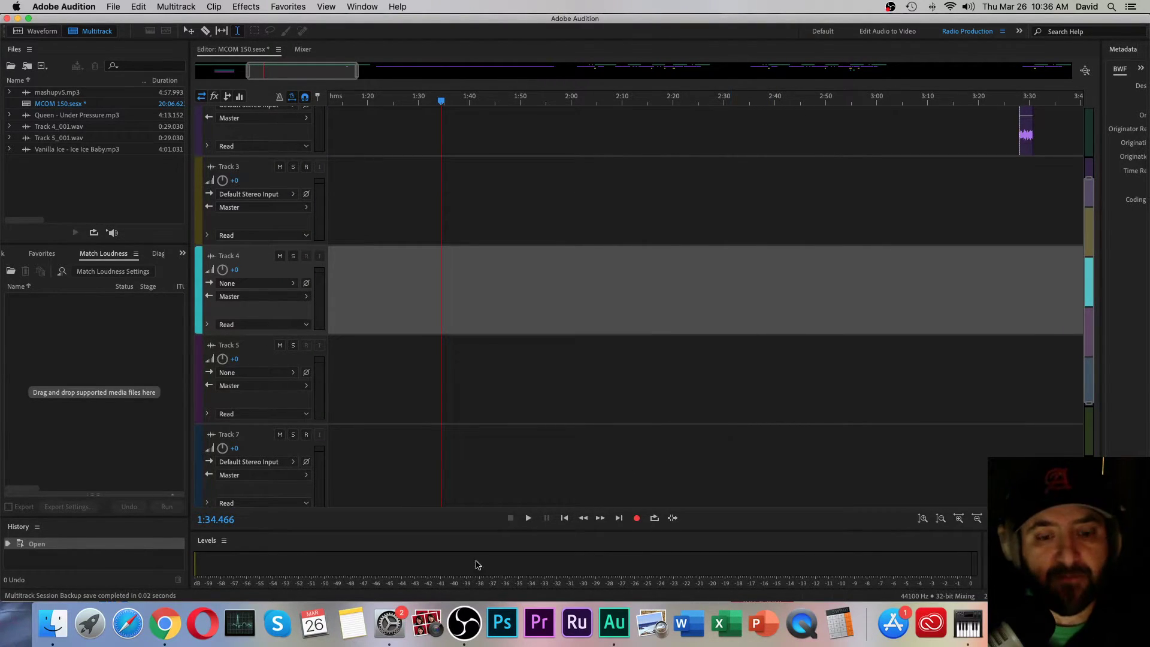
Step: Switch the macOS Sound output to Multi-Output Device and close System Preferences
left_click(389, 625)
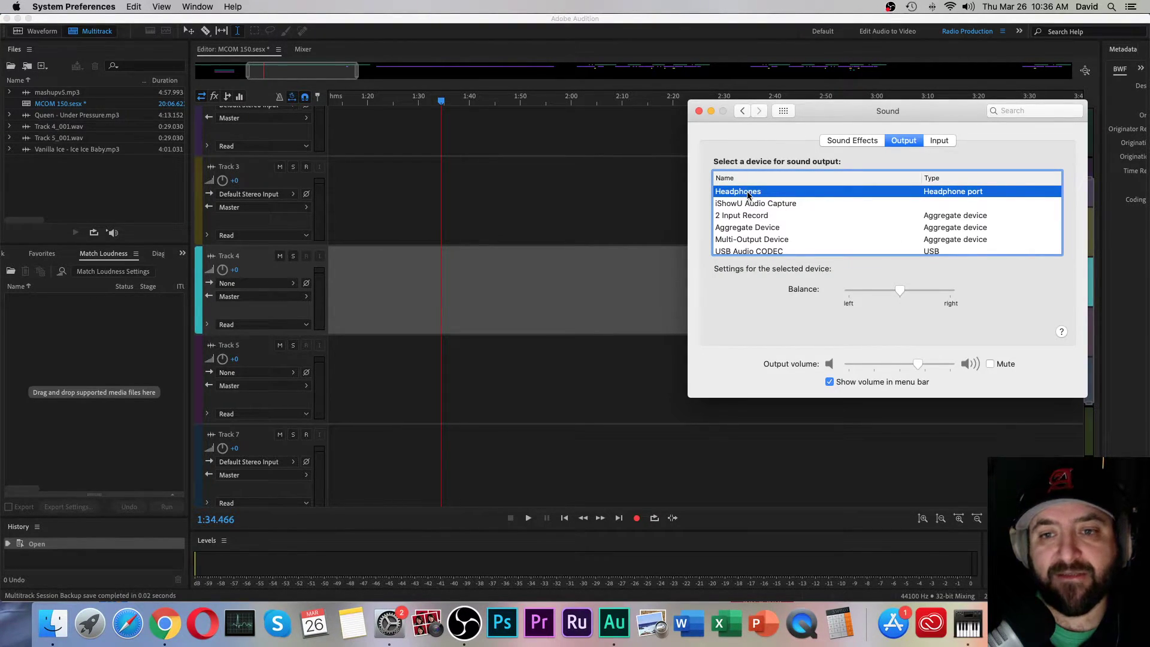
left_click(751, 239)
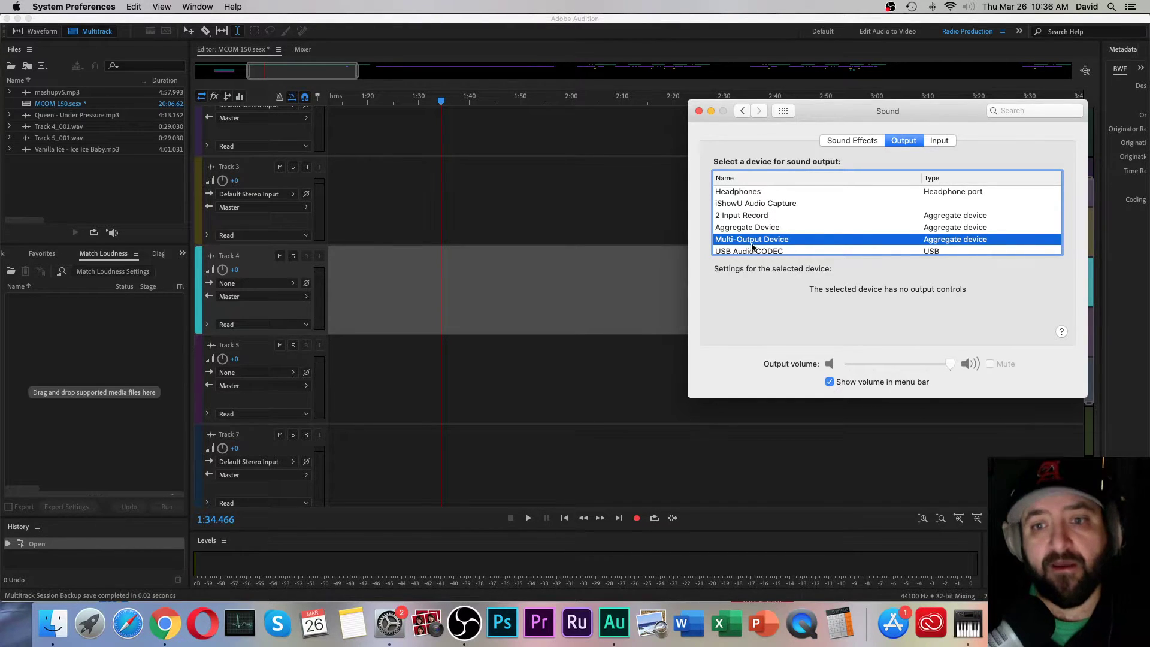
left_click(527, 307)
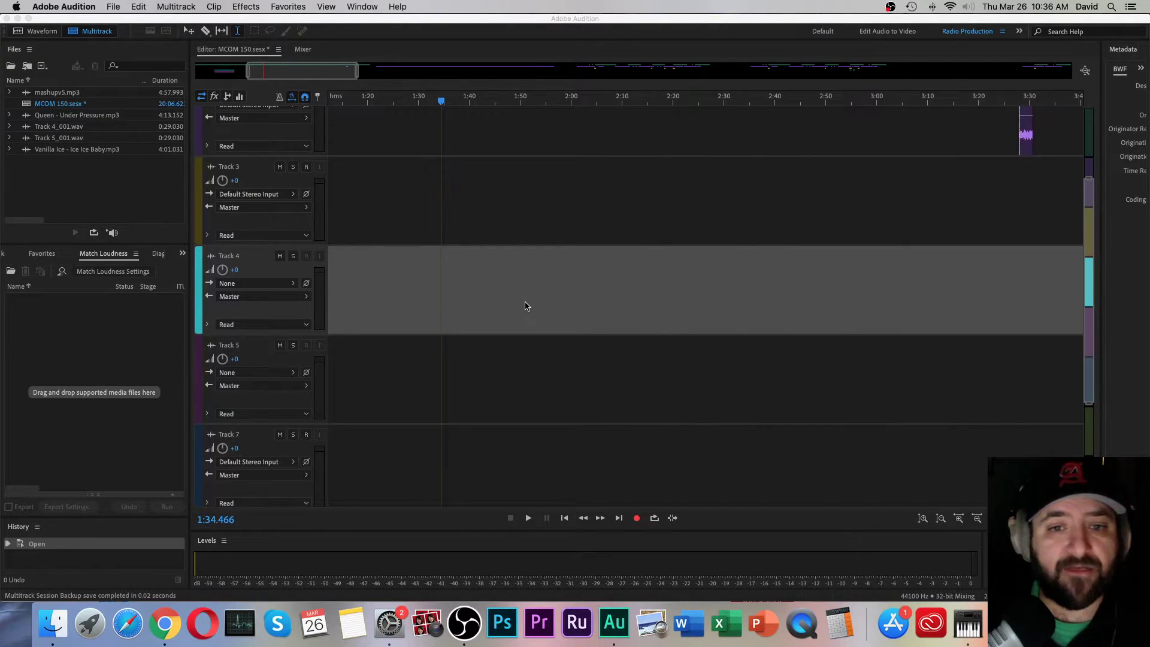
Step: Give Track 4 the mono input [03M] Multi Record Test Channel: USB Audio CODEC : In Front Left
left_click(293, 285)
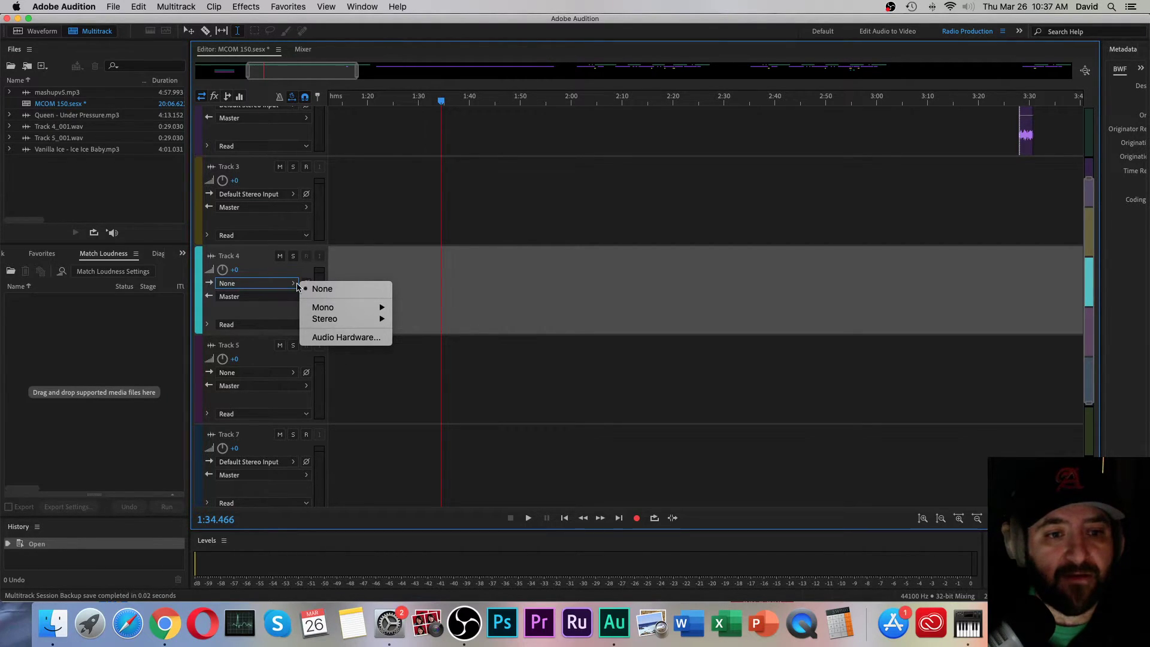
mouse_move(340, 307)
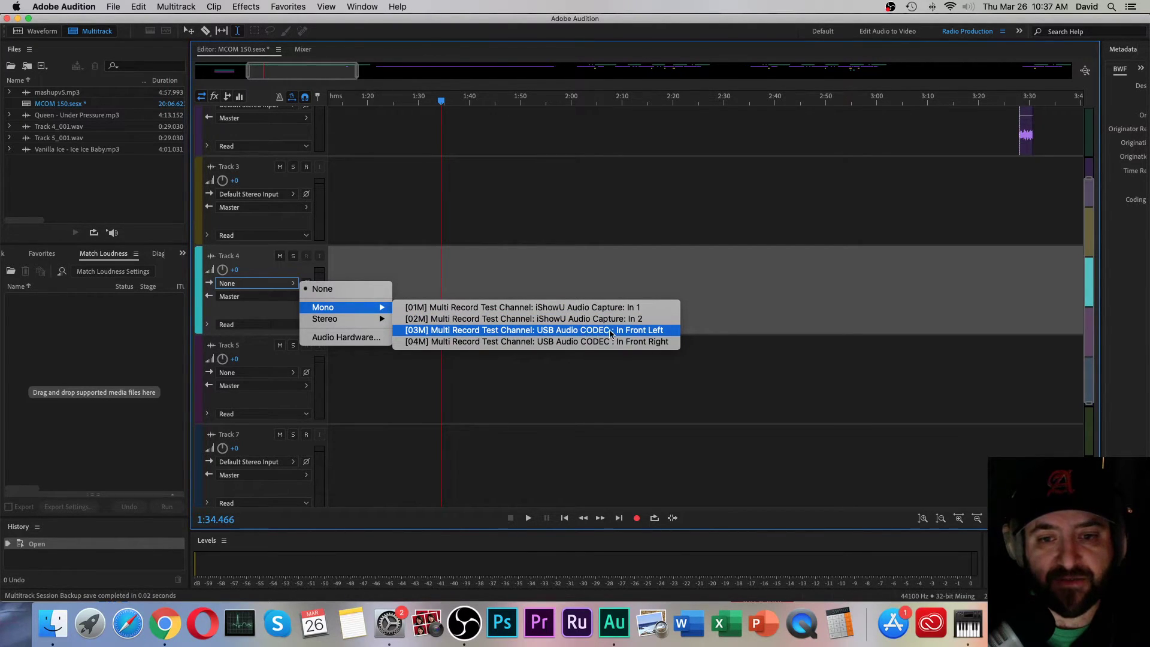
left_click(576, 332)
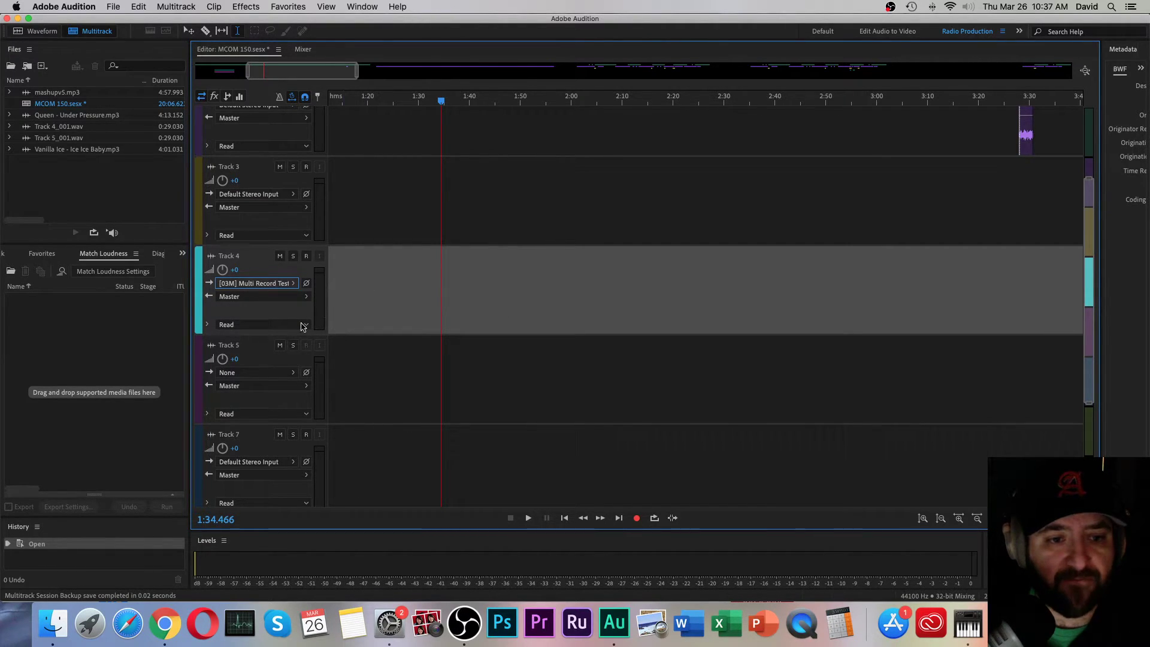
Step: Give Track 5 the mono input [01M] Multi Record Test Channel: iShowU Audio Capture: In 1
left_click(293, 372)
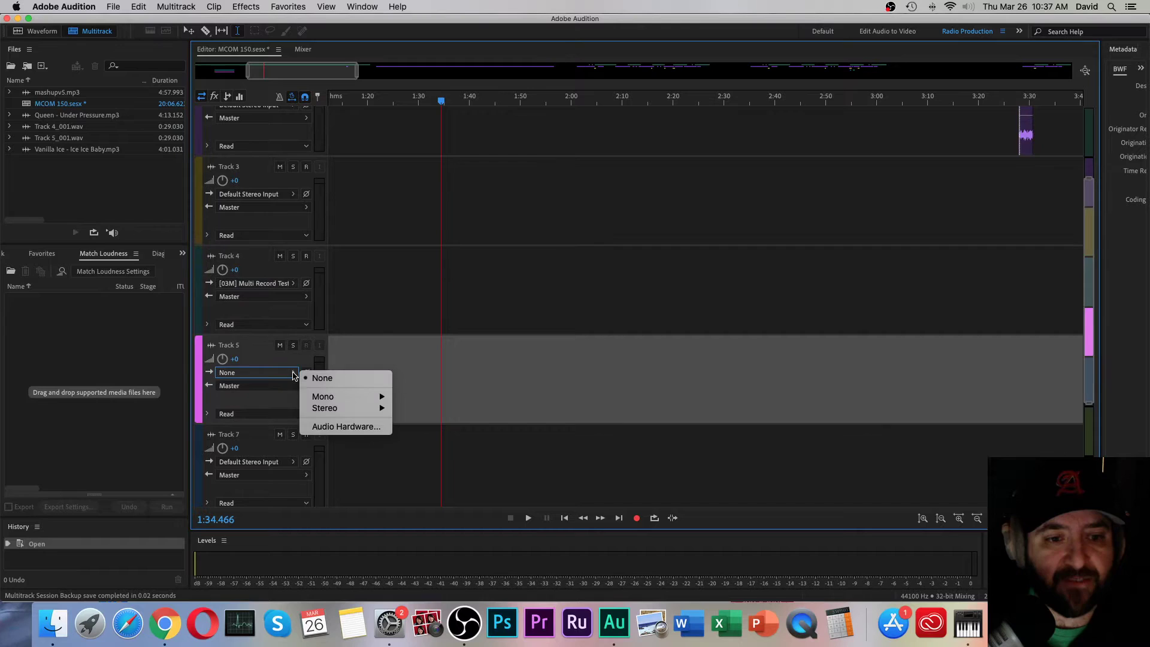
mouse_move(332, 410)
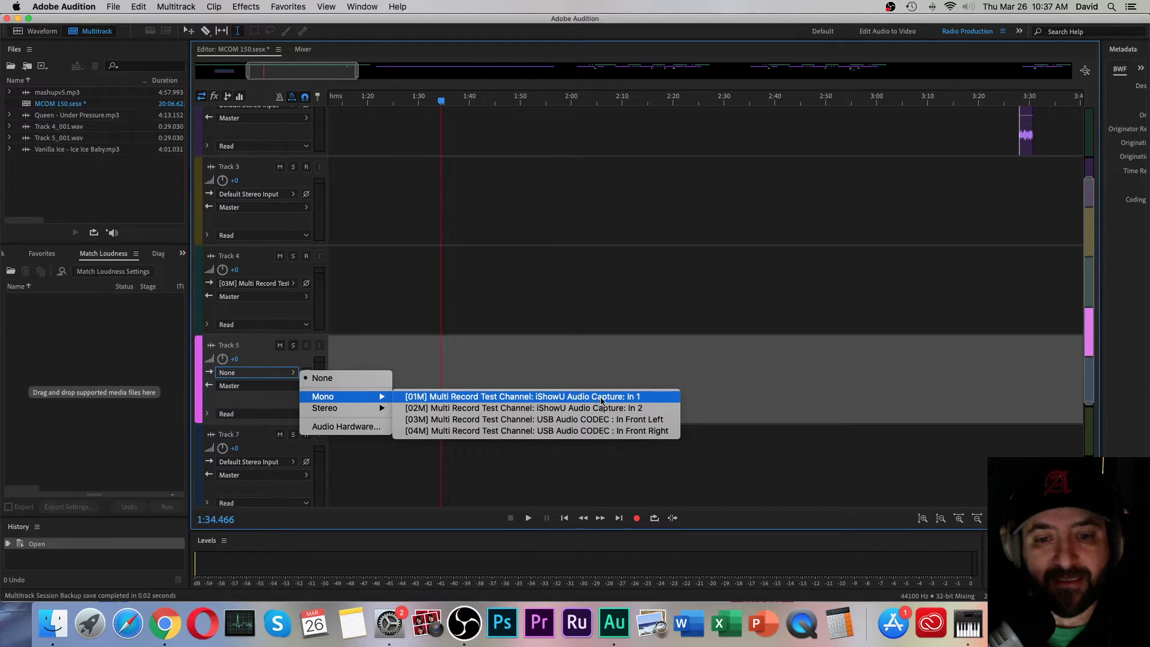
left_click(557, 397)
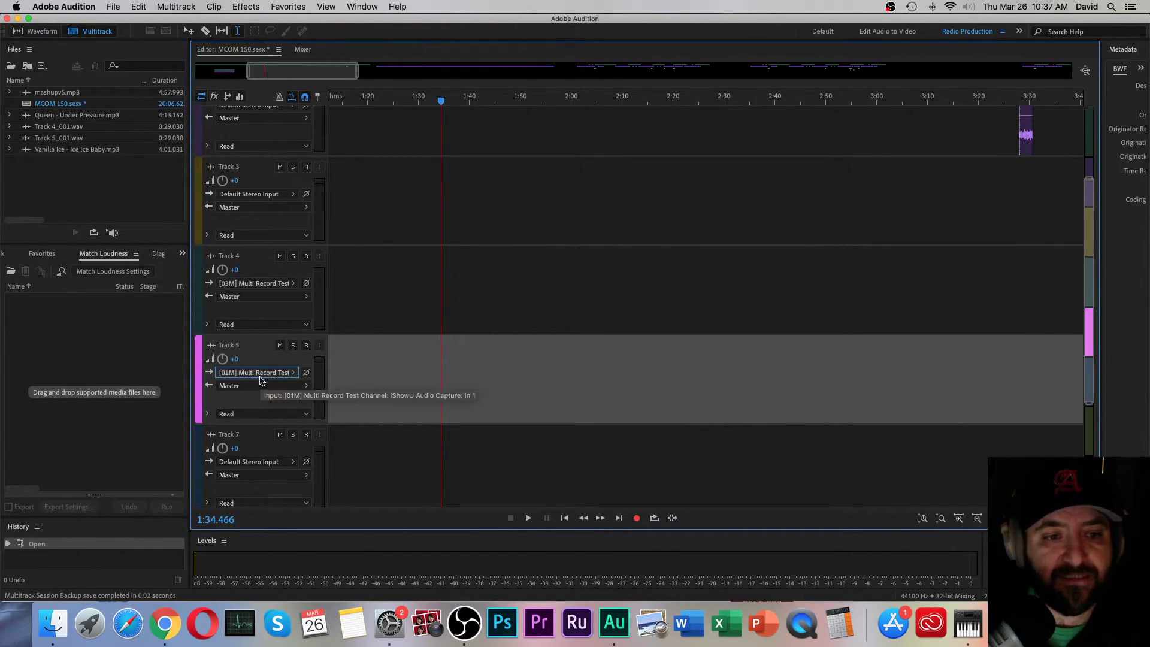
Step: Turn on Record Arm for Track 4 and Track 5
left_click(306, 256)
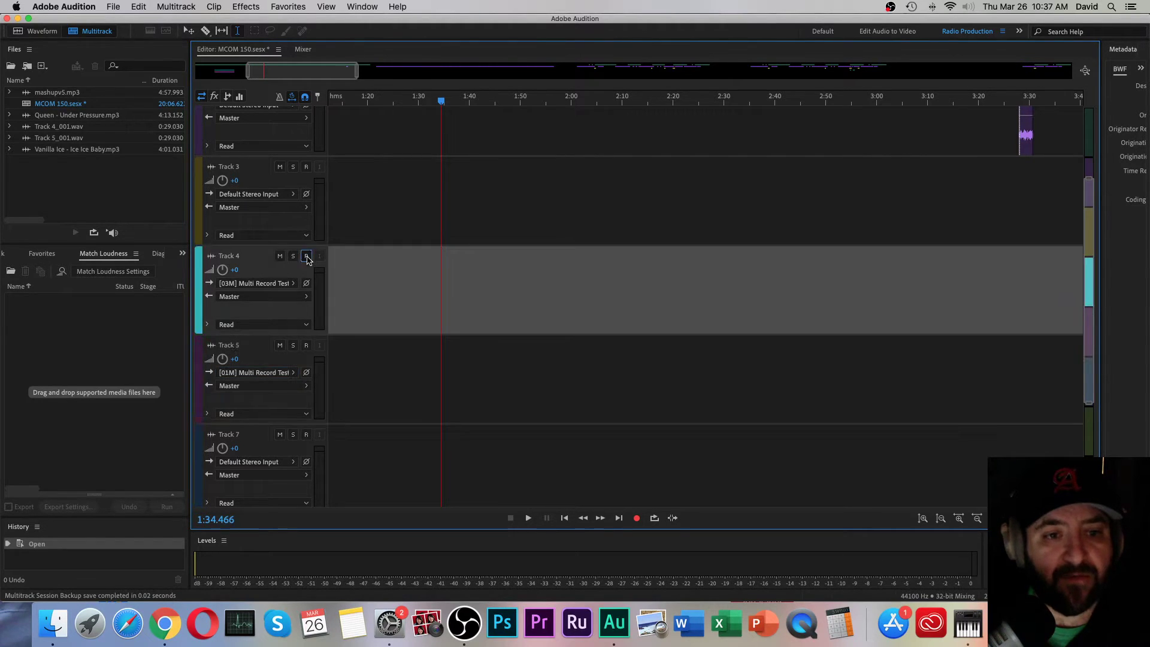
left_click(306, 346)
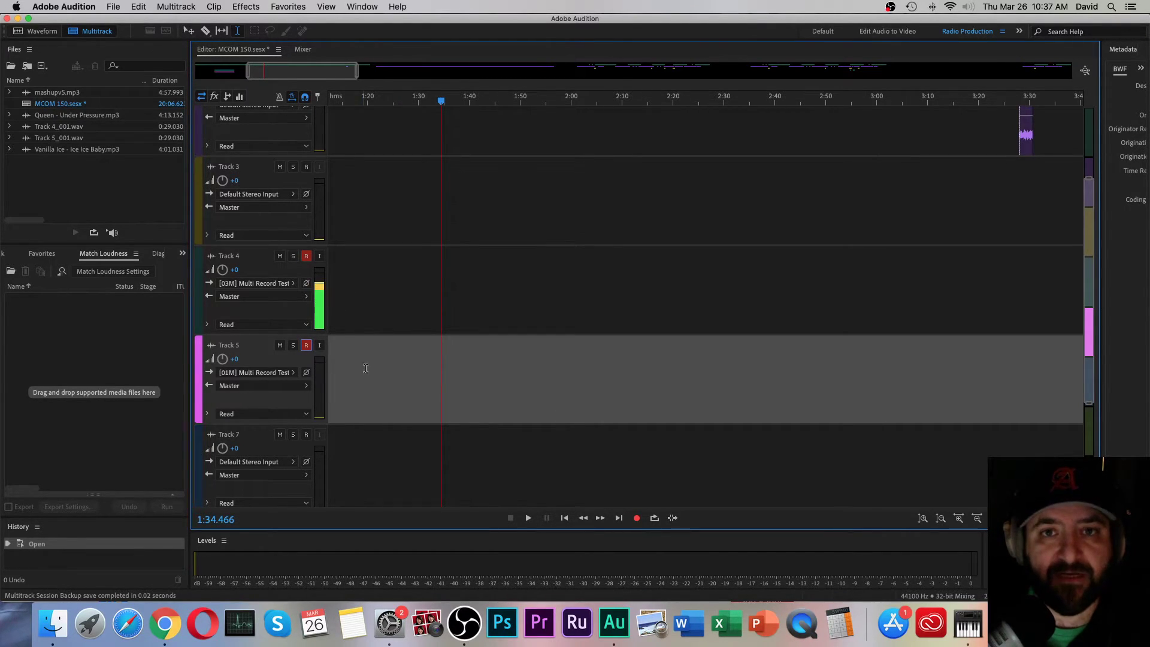
Step: Start the Kevin MacLeod 'Hitman' YouTube video playing in Chrome, then return to Audition
key("super+Tab")
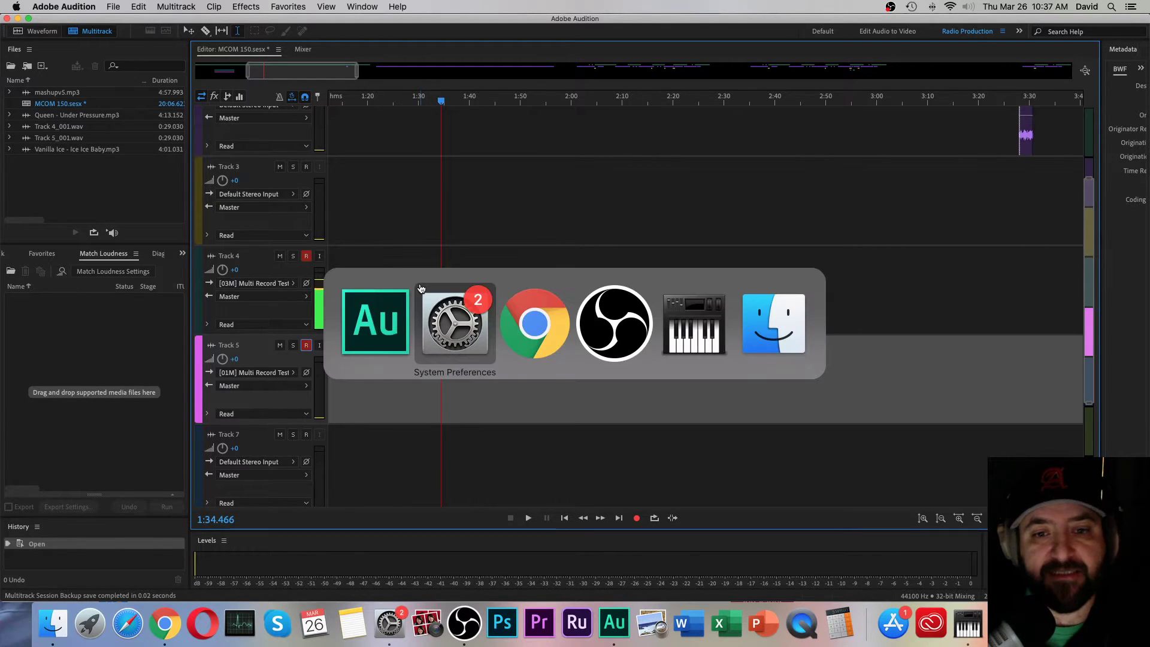
key("super+Tab")
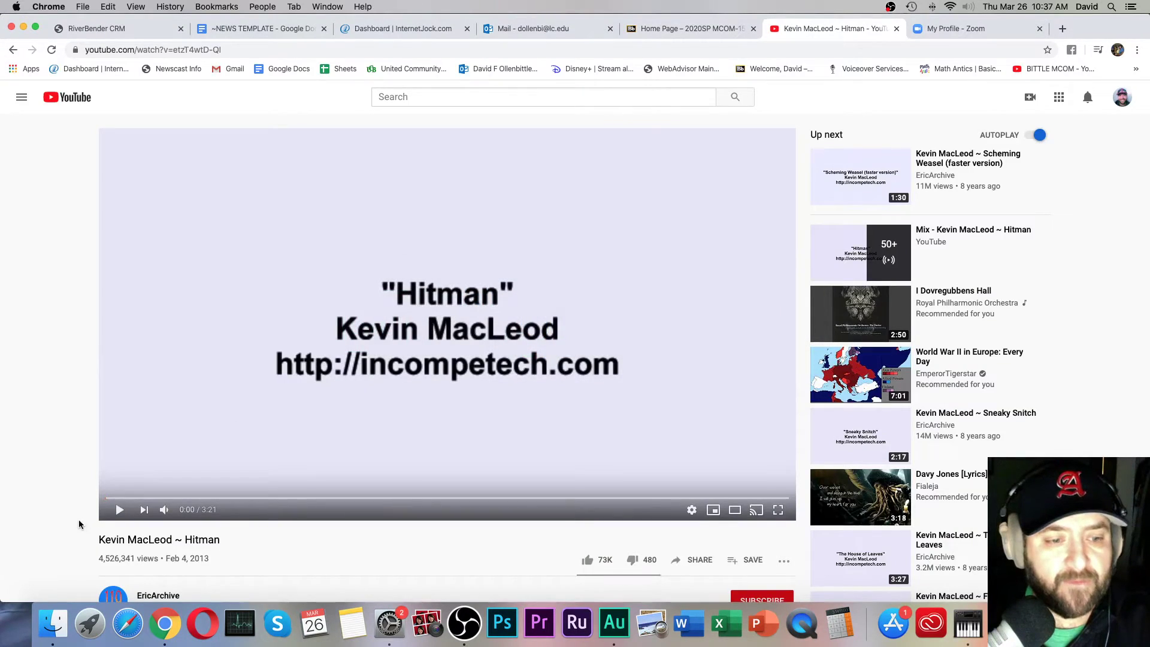
left_click(118, 507)
key("super+Tab")
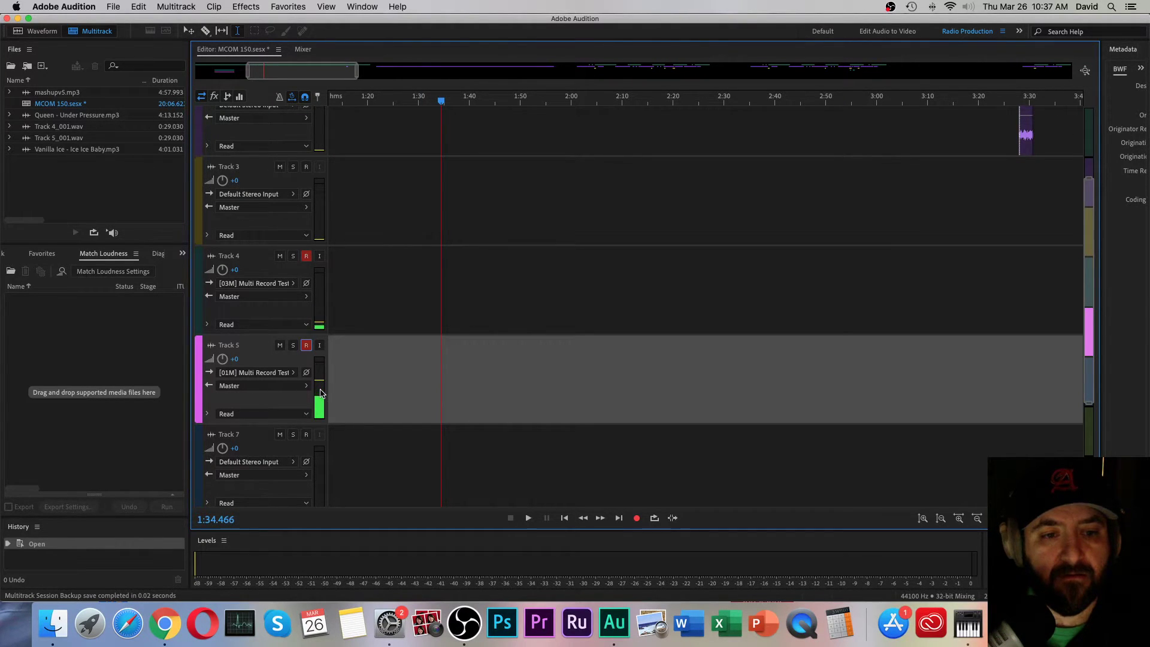
Step: From 1:28.701, solo Track 4 and record a take on both Tracks 4 and 5
left_click(411, 351)
left_click(292, 257)
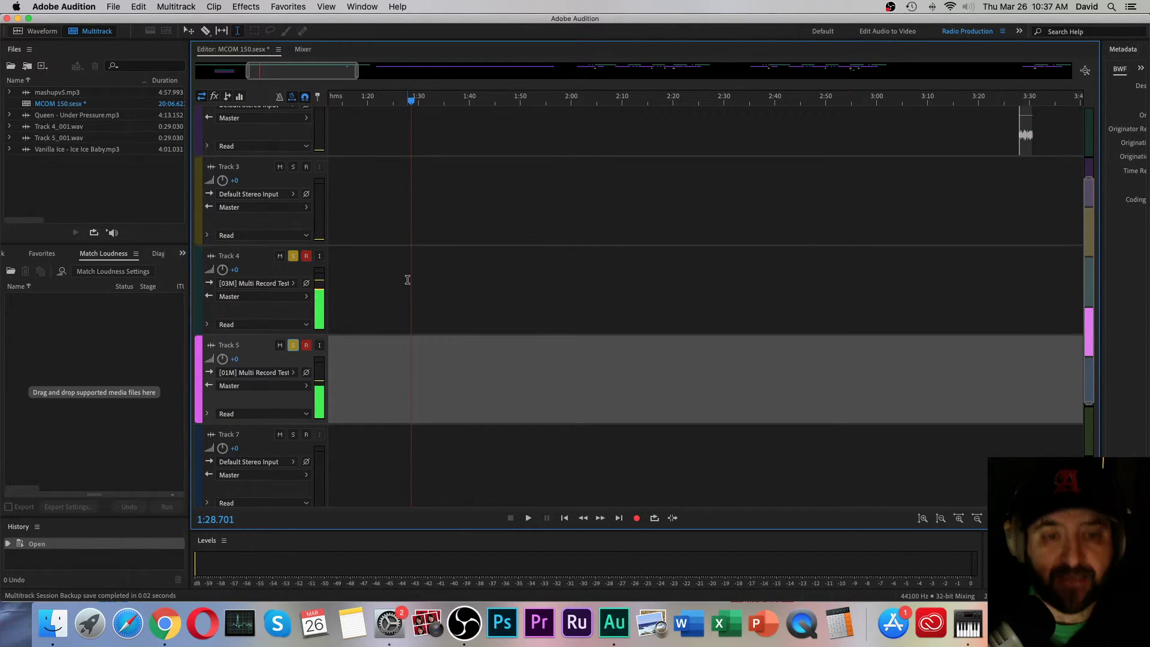
key("shift+space")
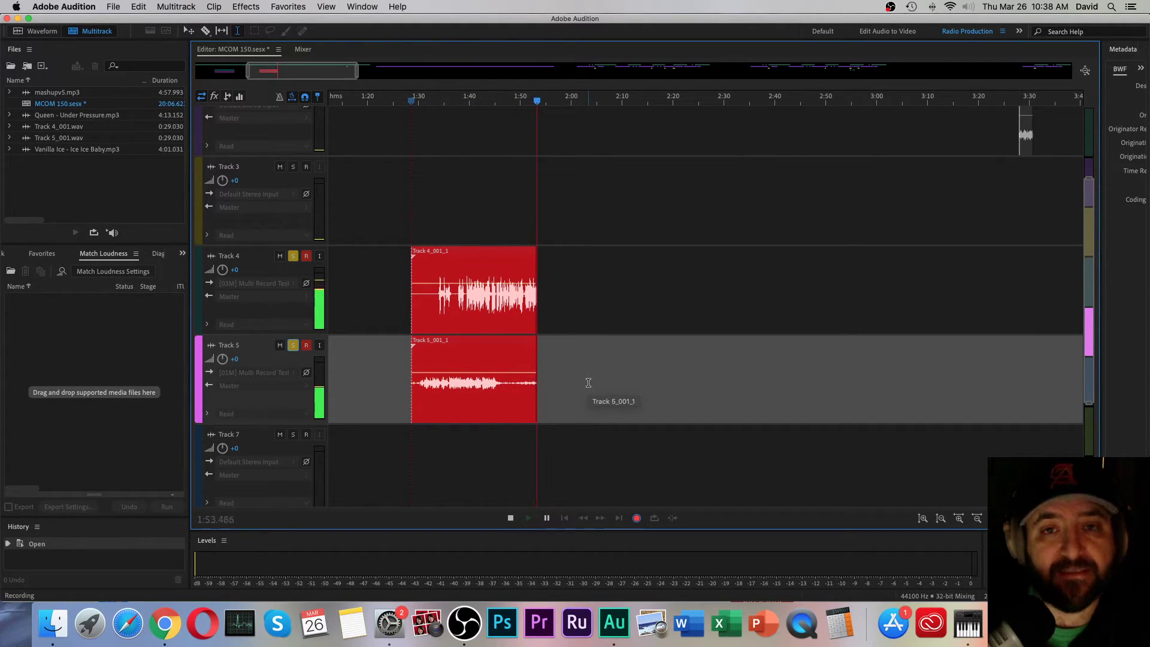
Step: Stop the recording and pause the YouTube music in Chrome
key("space")
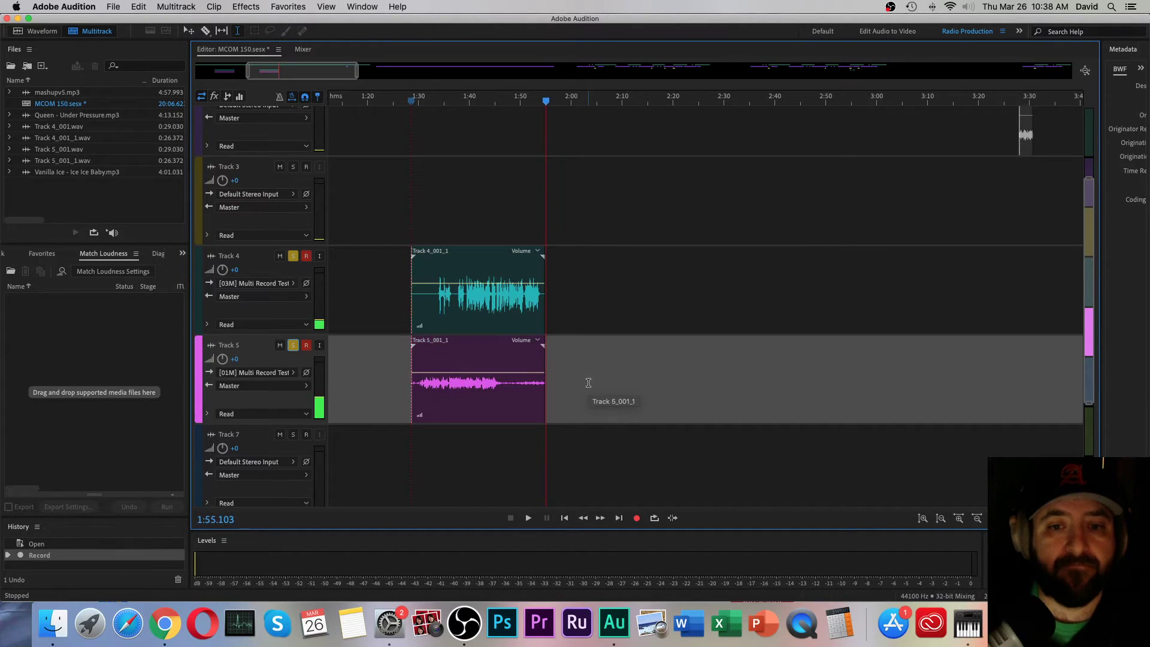
key("super+Tab")
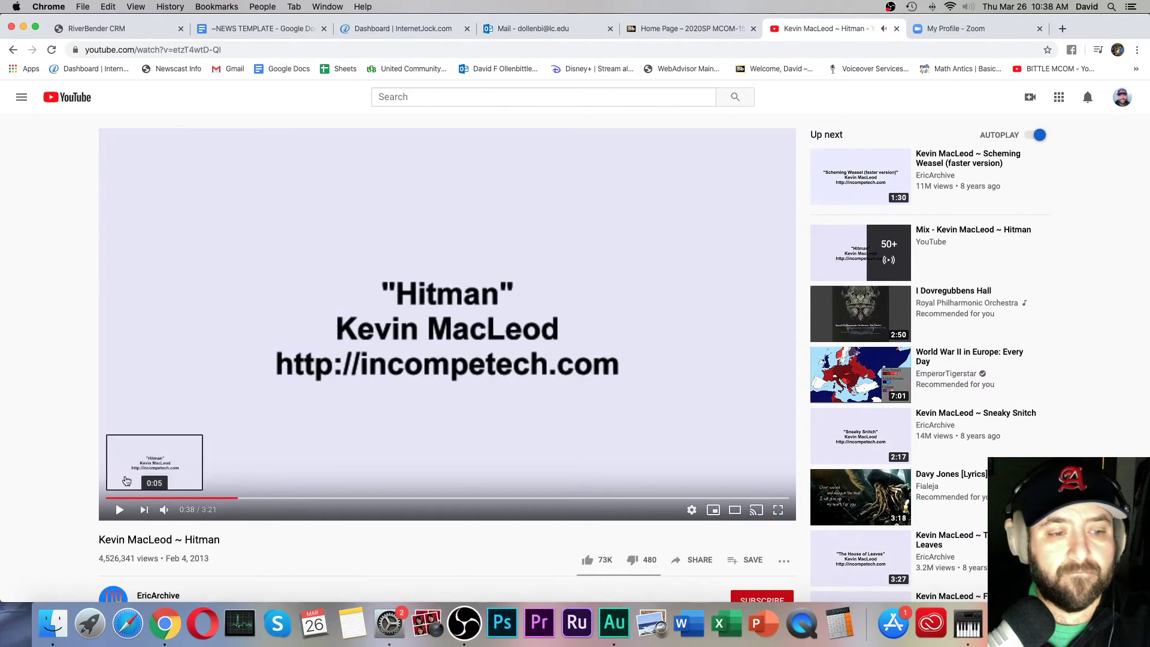
key("super+Tab")
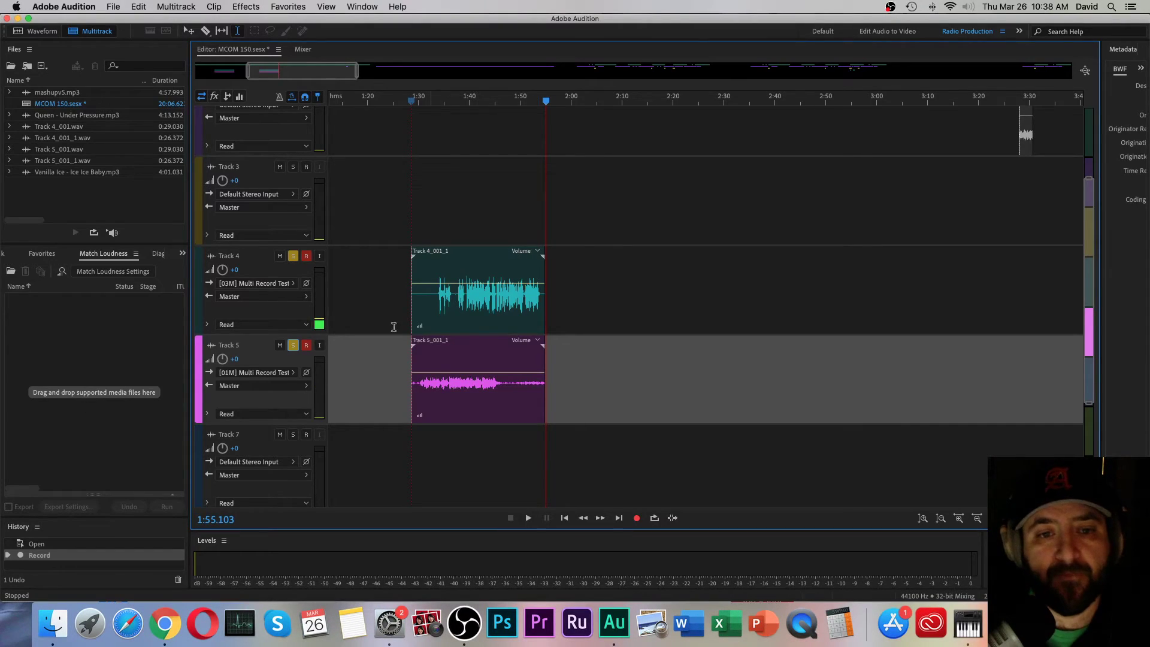
Step: Disarm Tracks 4 and 5 and place the playhead at 1:27, before the new clips
left_click(306, 256)
left_click(306, 347)
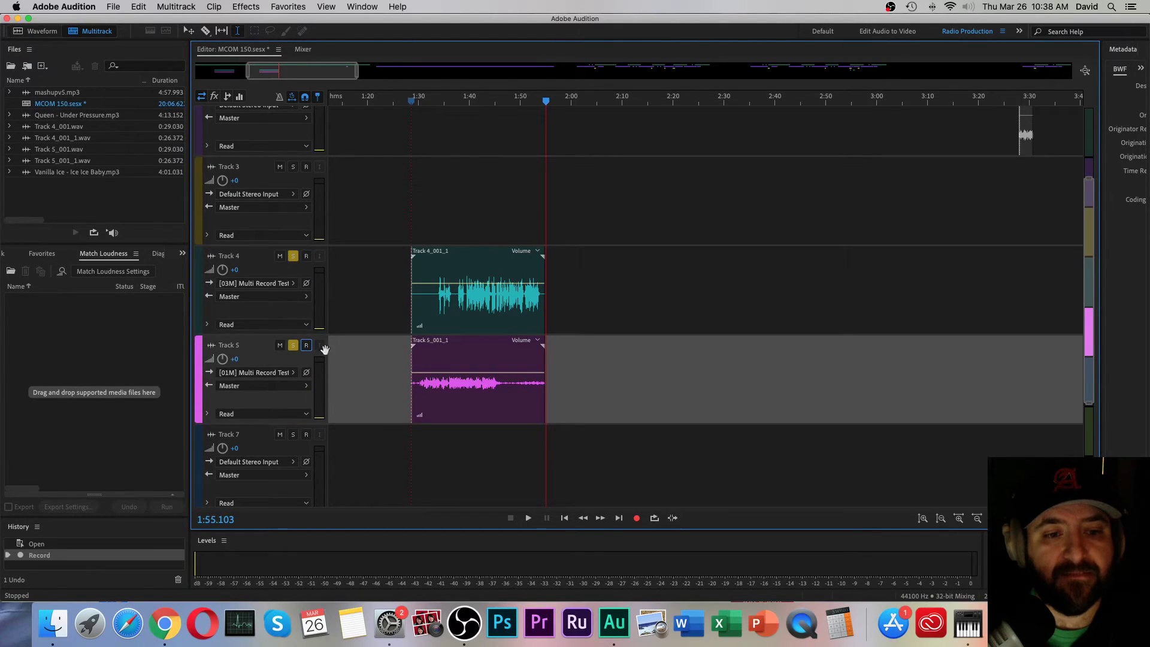
left_click(406, 369)
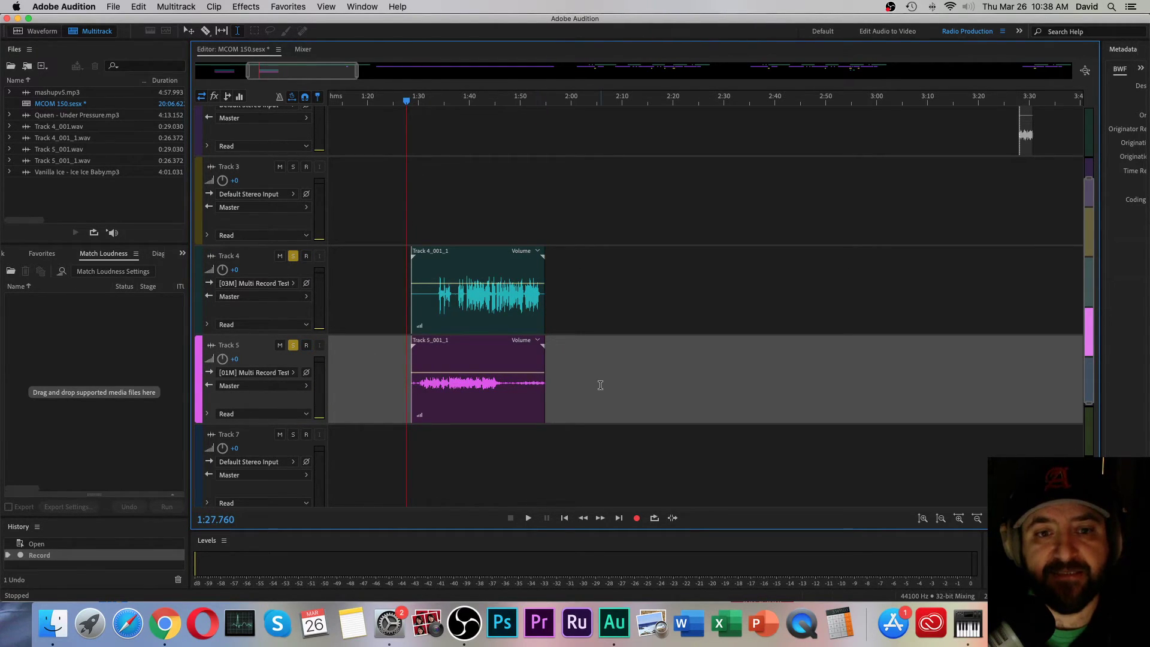
key("space")
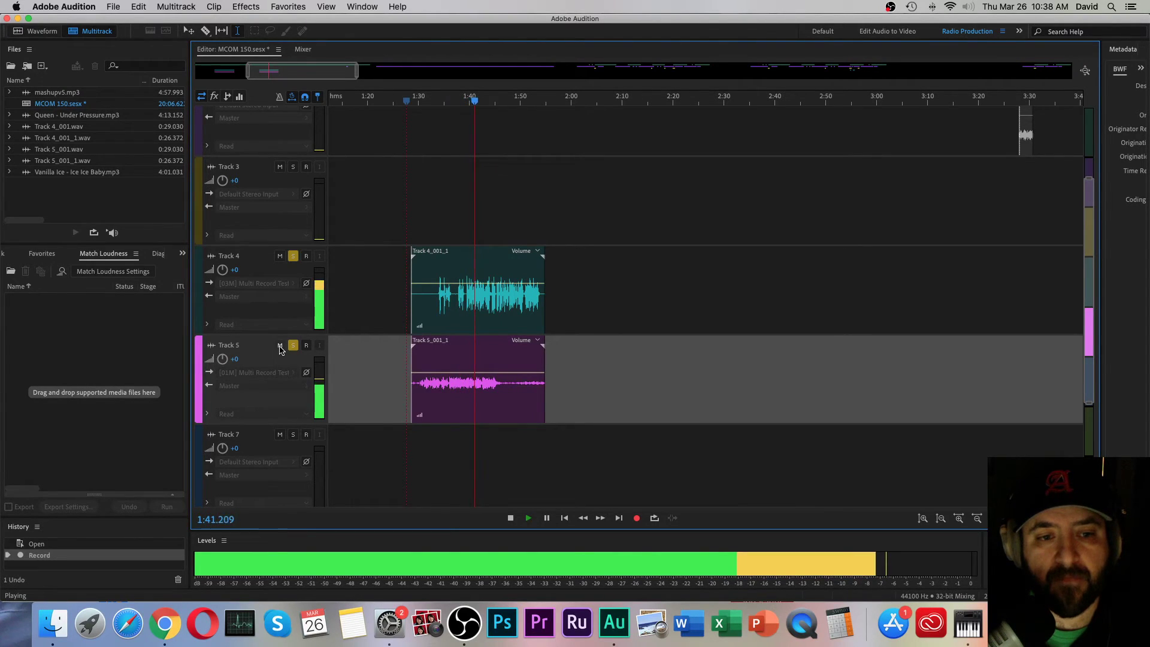
left_click(279, 346)
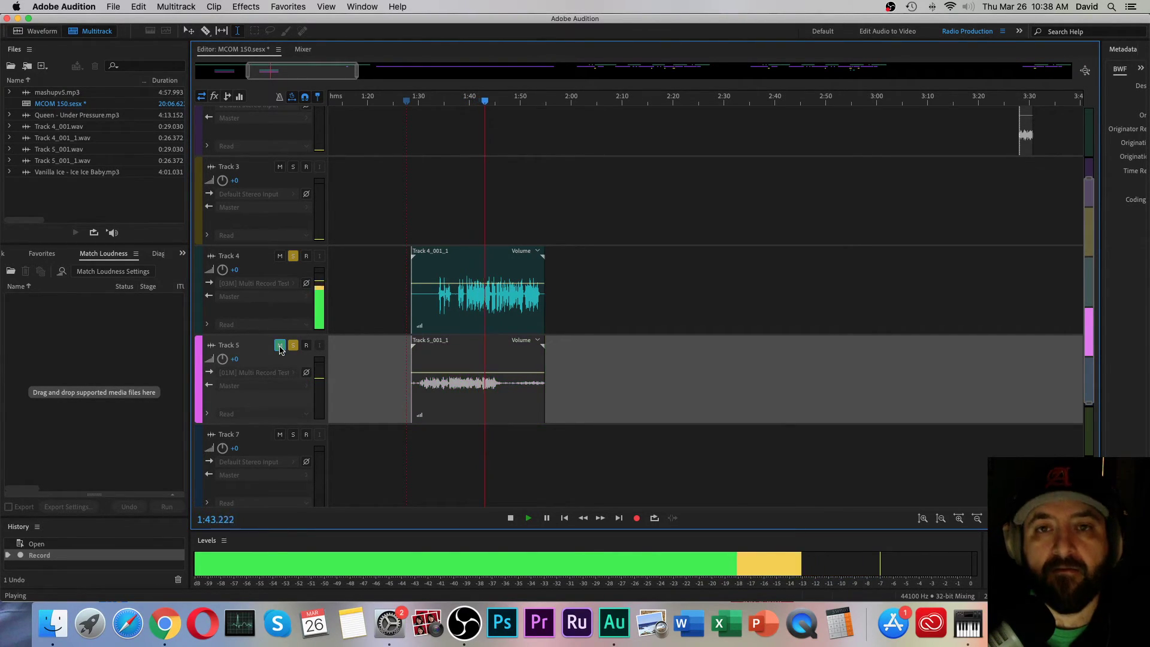
key("space")
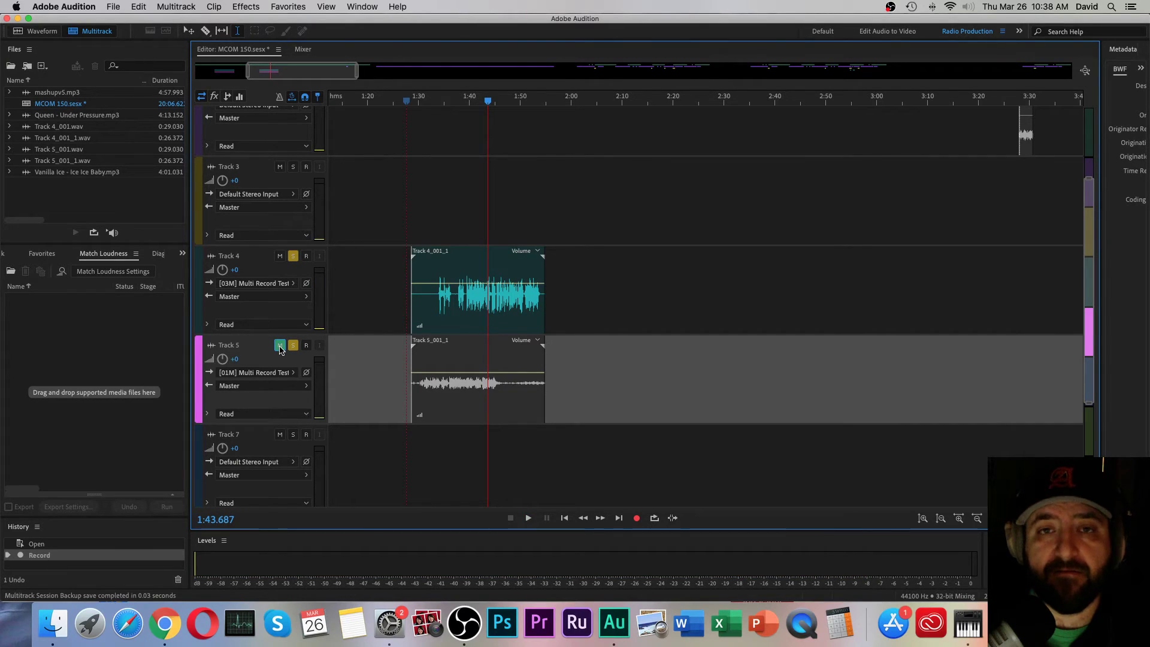
key("space")
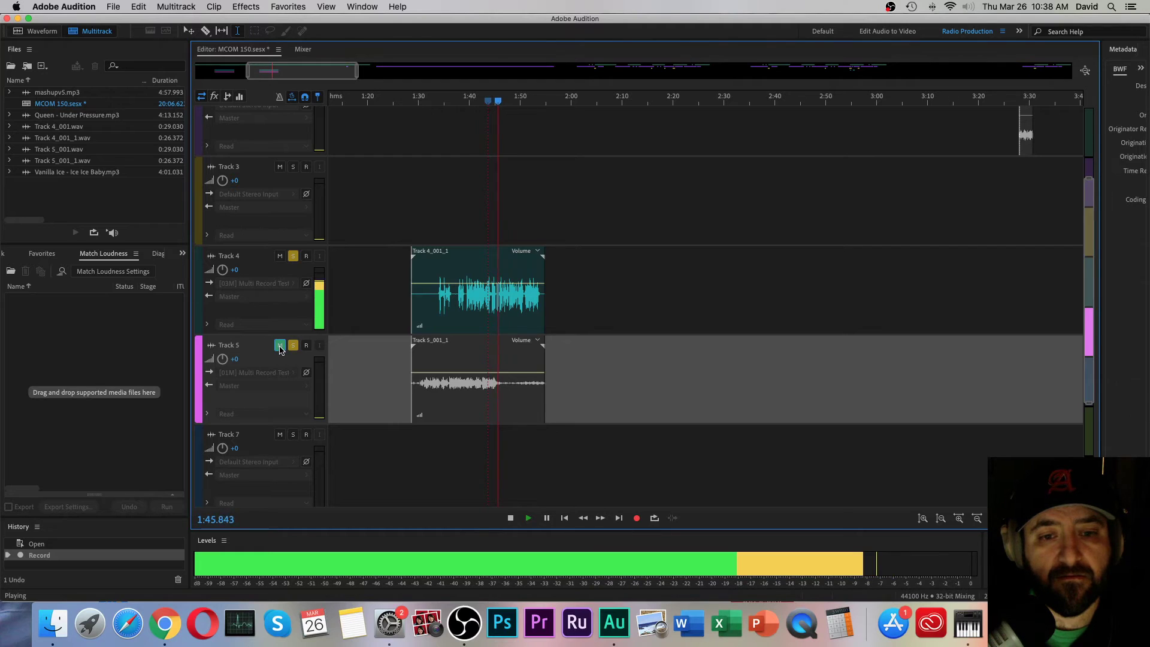
left_click(280, 346)
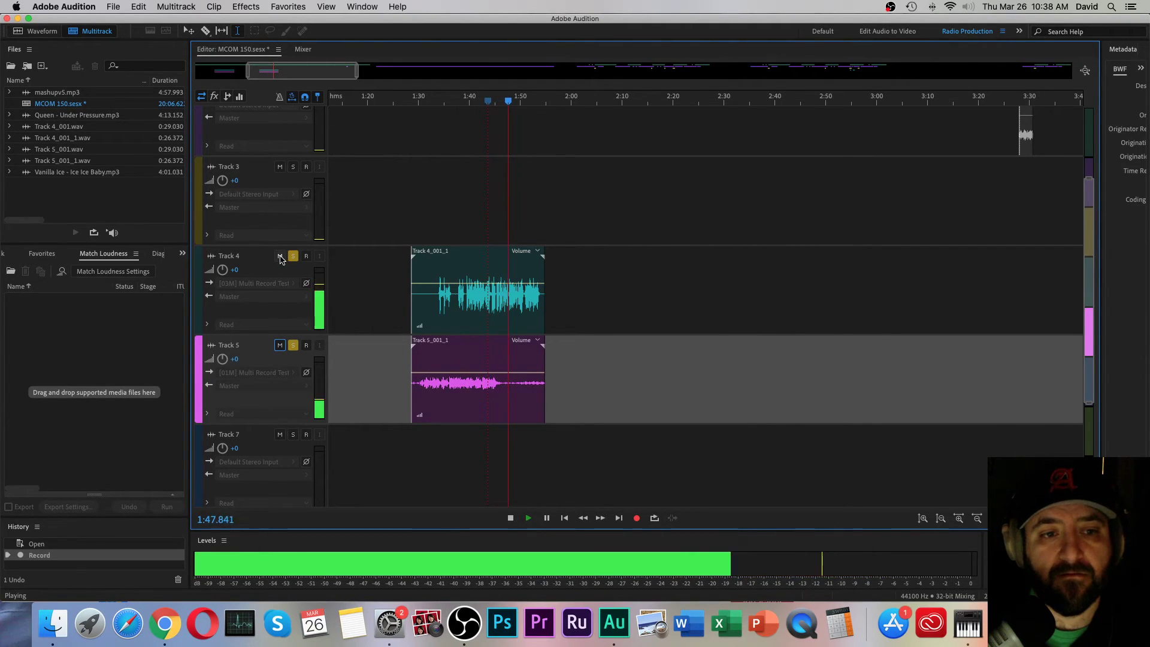
left_click(280, 256)
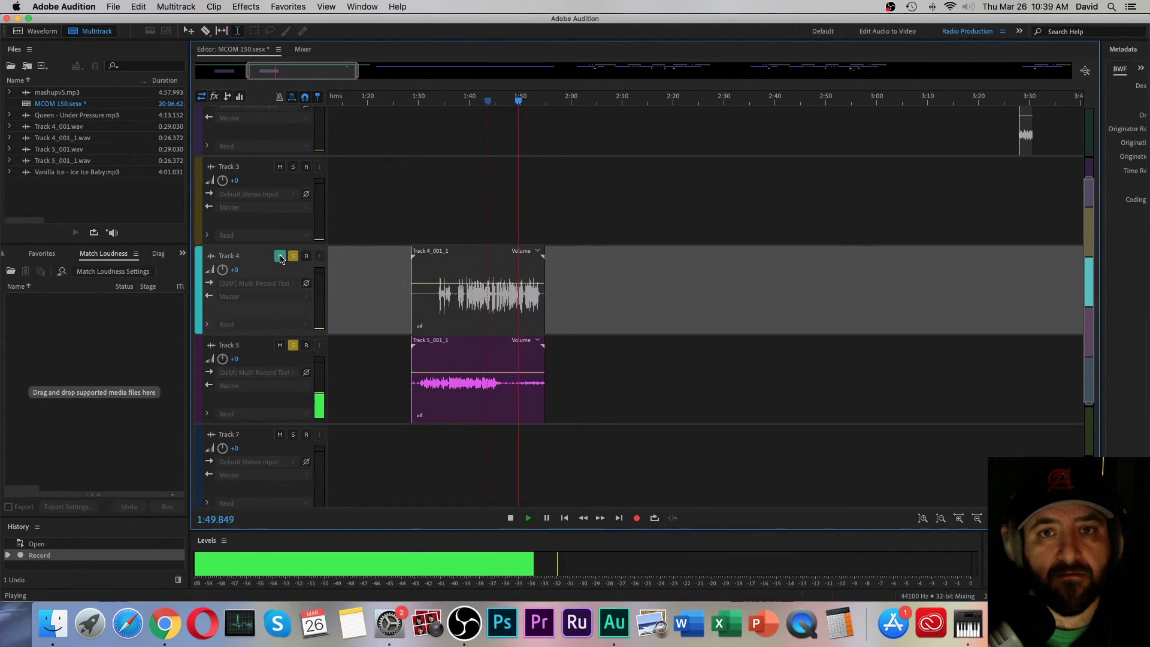
left_click(280, 256)
key("space")
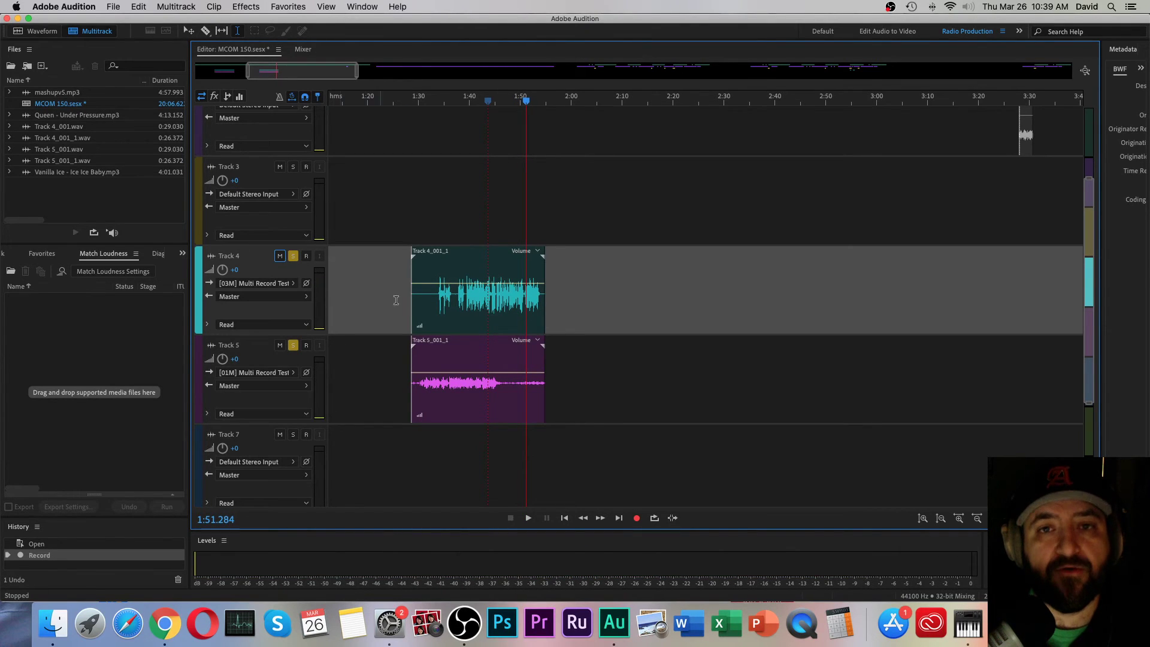
left_click(601, 321)
left_click_drag(491, 259, 687, 260)
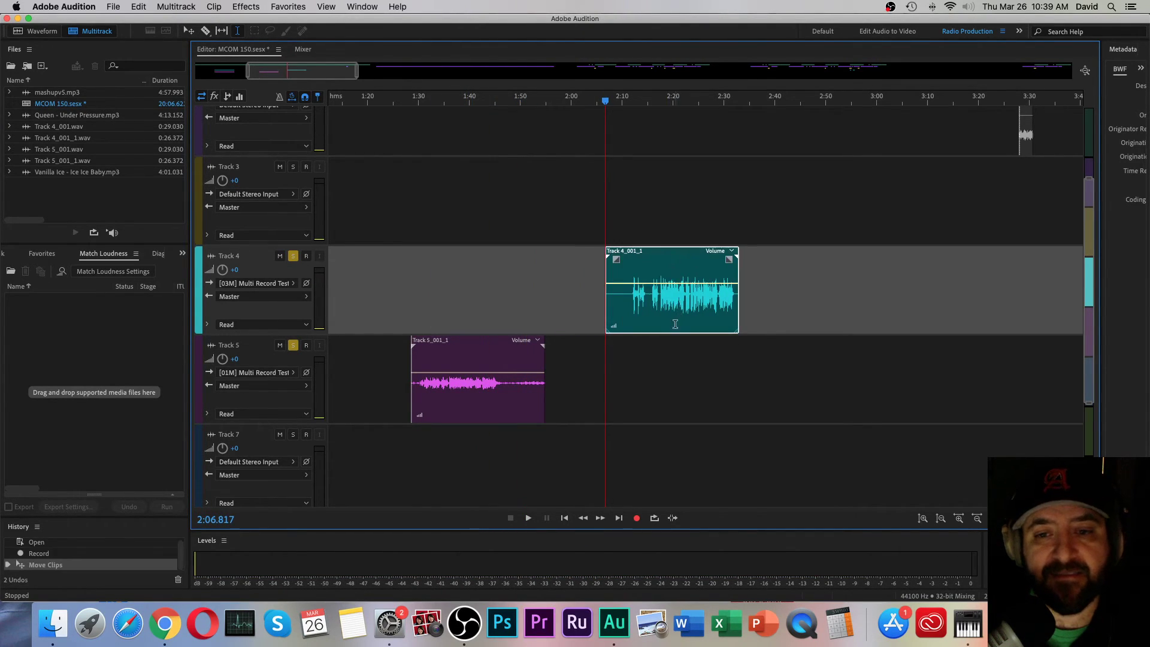
left_click_drag(659, 318, 720, 319)
key("space")
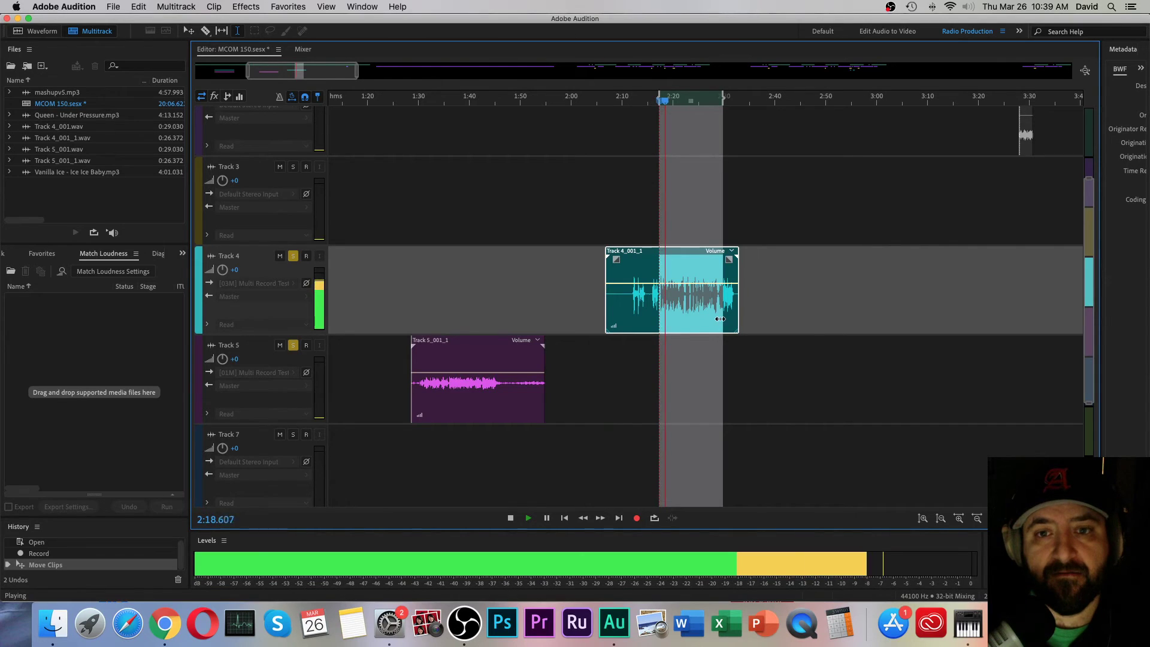
key("space")
left_click(502, 379)
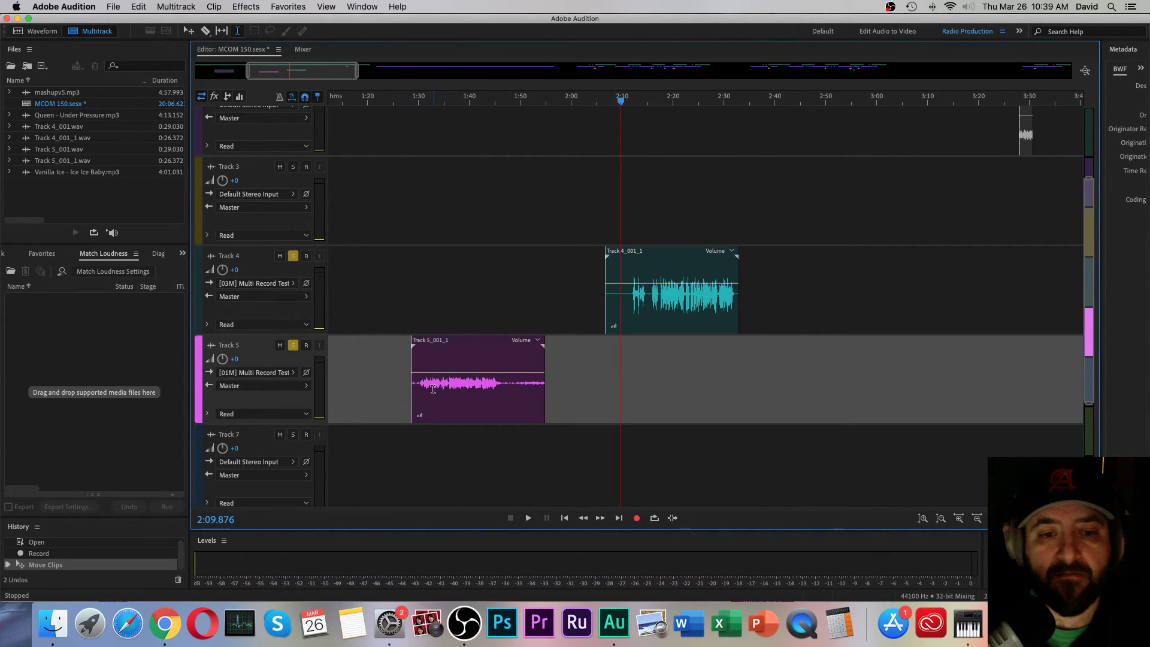
left_click_drag(433, 389, 508, 389)
key("space")
key("space")
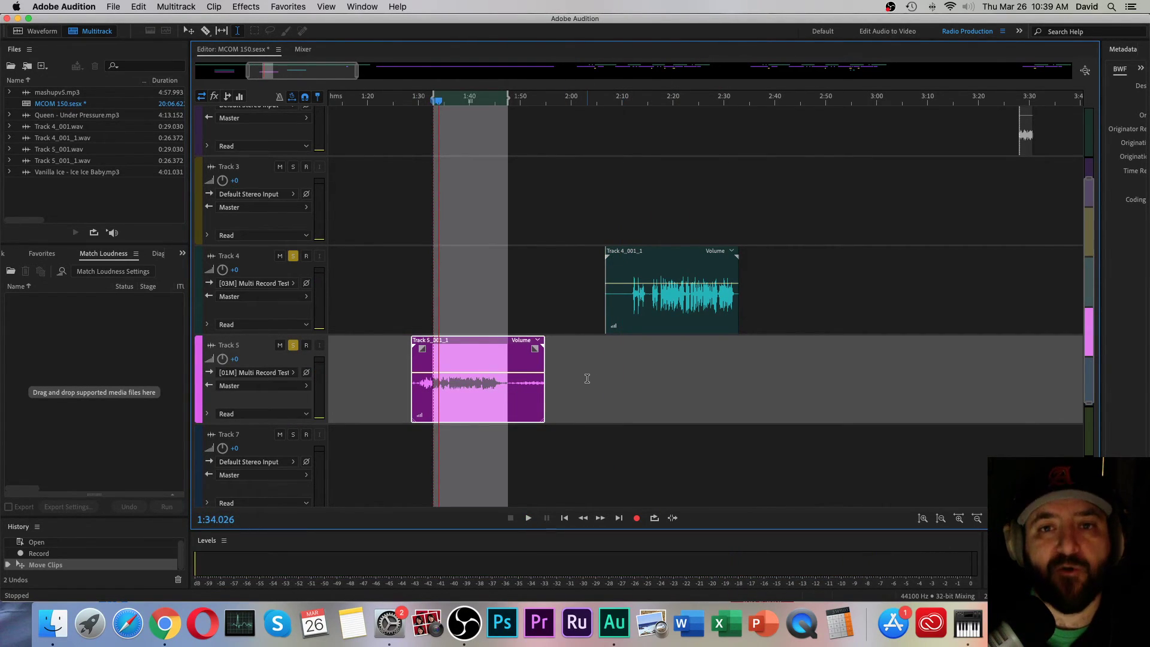
left_click(573, 378)
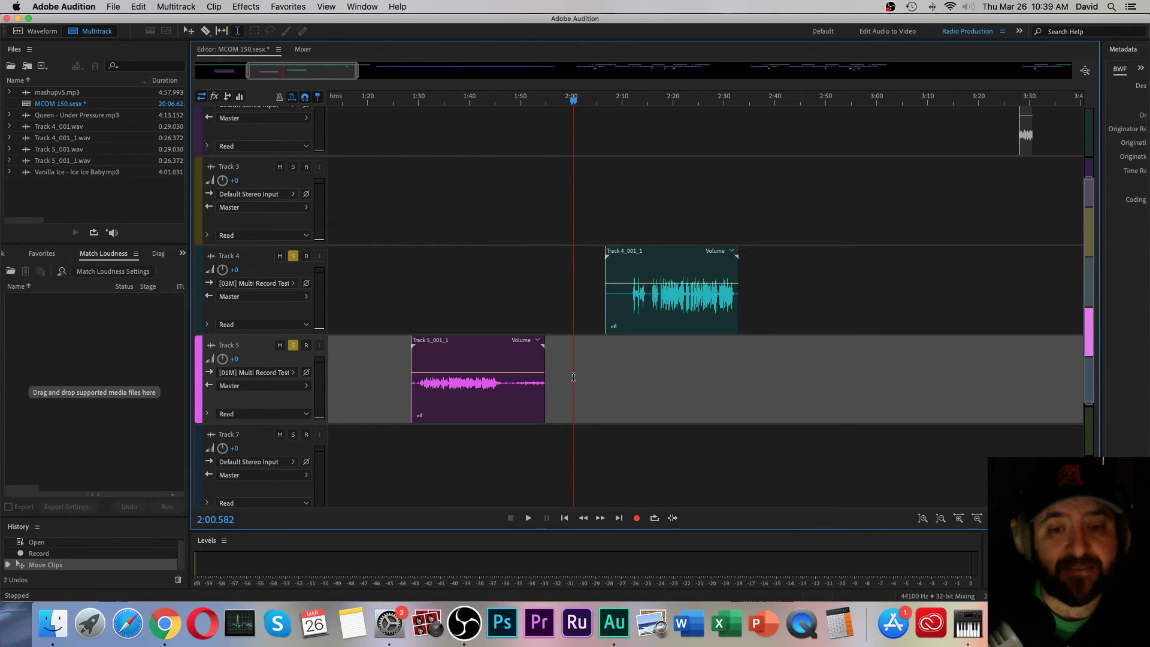
left_click_drag(661, 258, 477, 253)
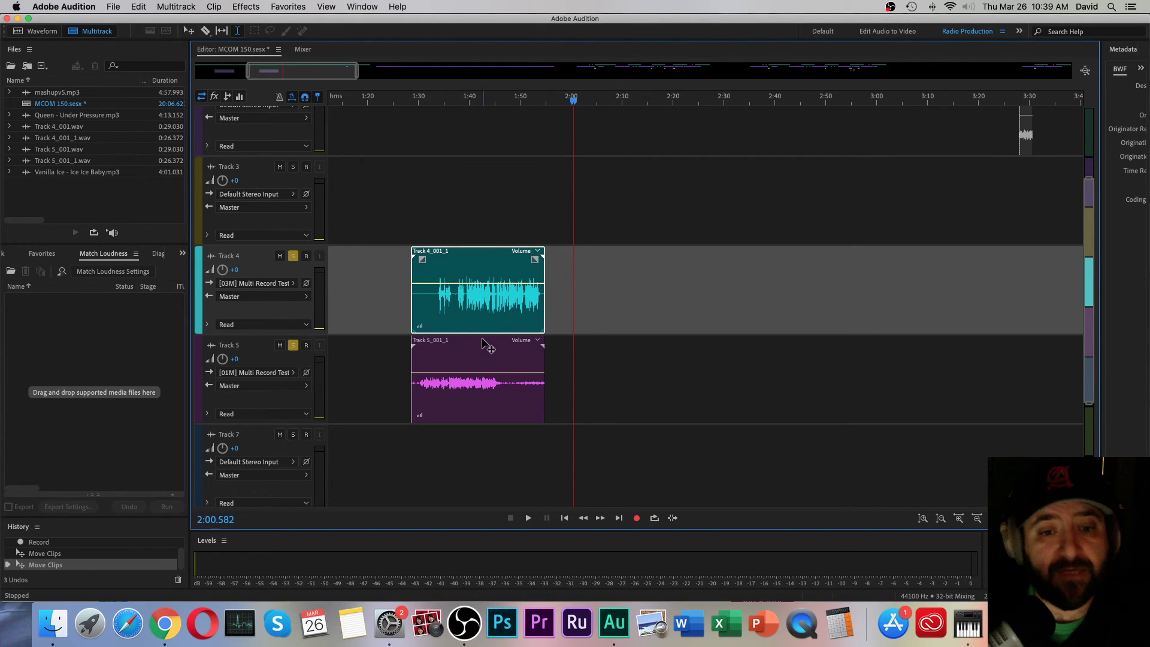
mouse_move(488, 346)
left_mouse_down()
mouse_move(690, 343)
mouse_move(483, 351)
left_mouse_up()
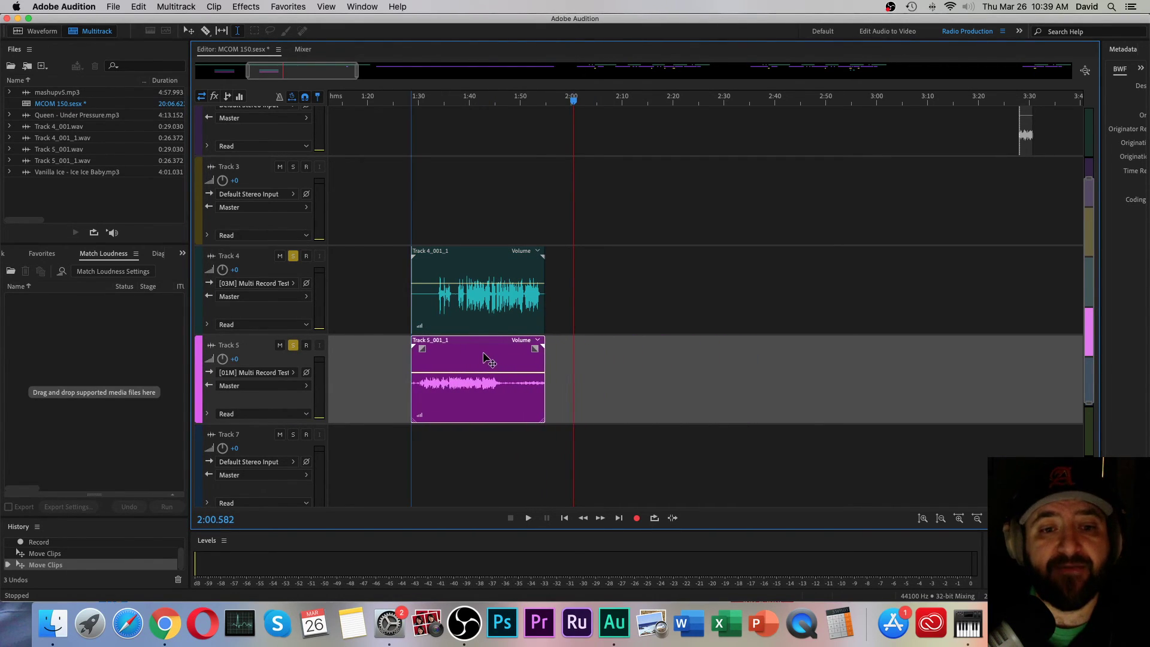